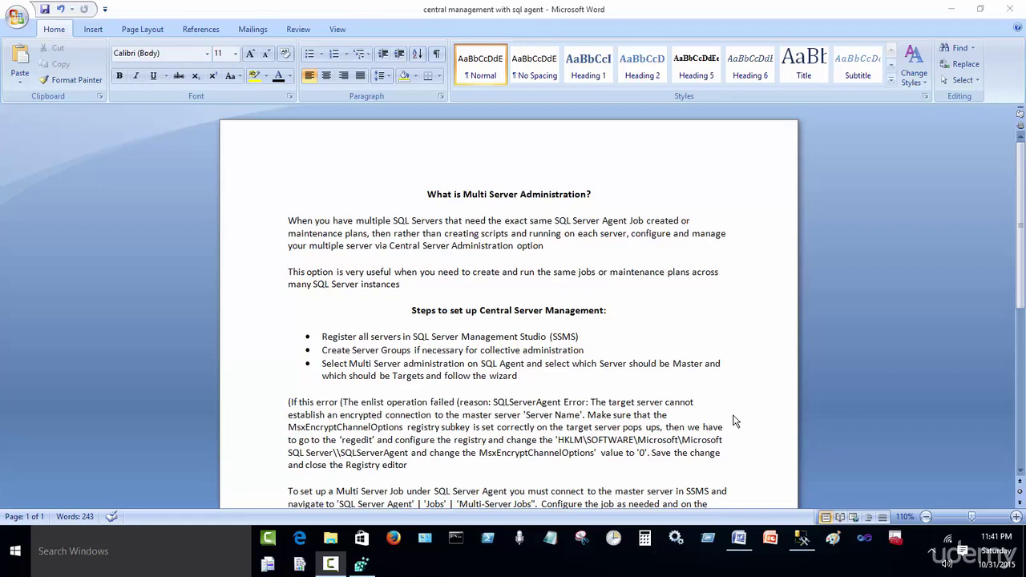
# Review the document paragraph on the enlist error and the MsxEncryptChannelOptions registry fix.
pyautogui.scroll(-3, 712, 383)
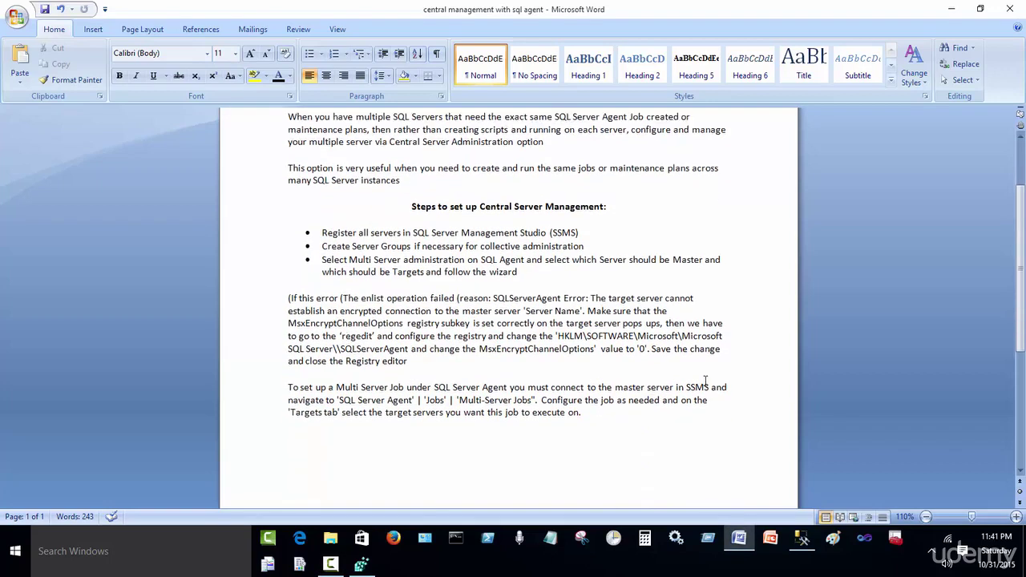
pyautogui.scroll(-1, 705, 382)
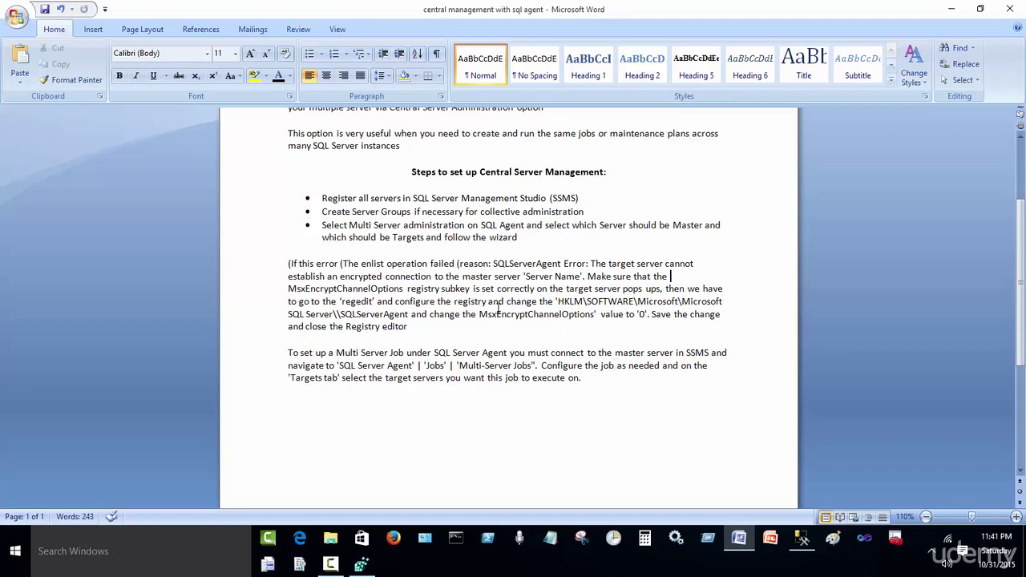
pyautogui.moveTo(458, 263); pyautogui.dragTo(543, 309)
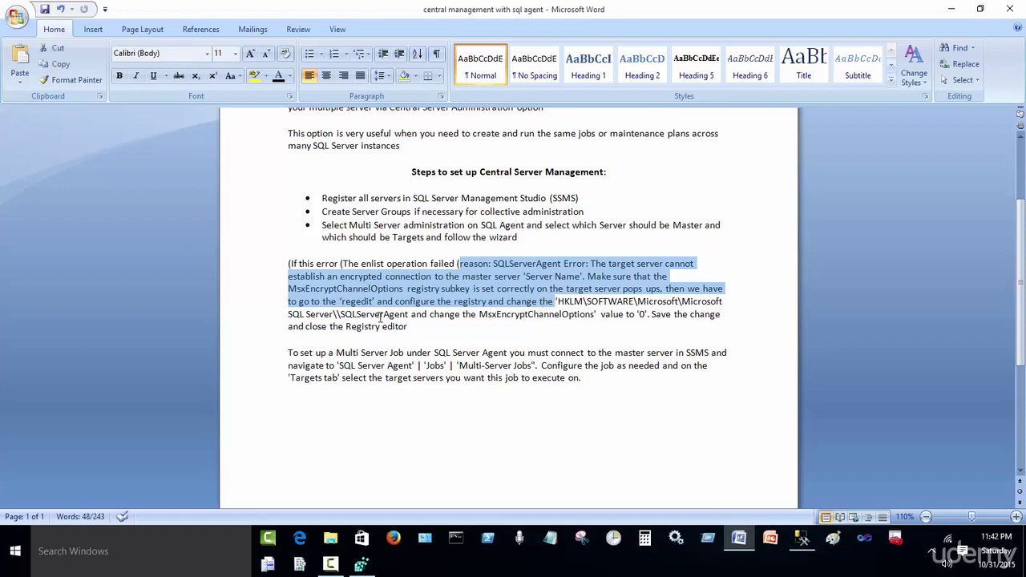
pyautogui.click(459, 407)
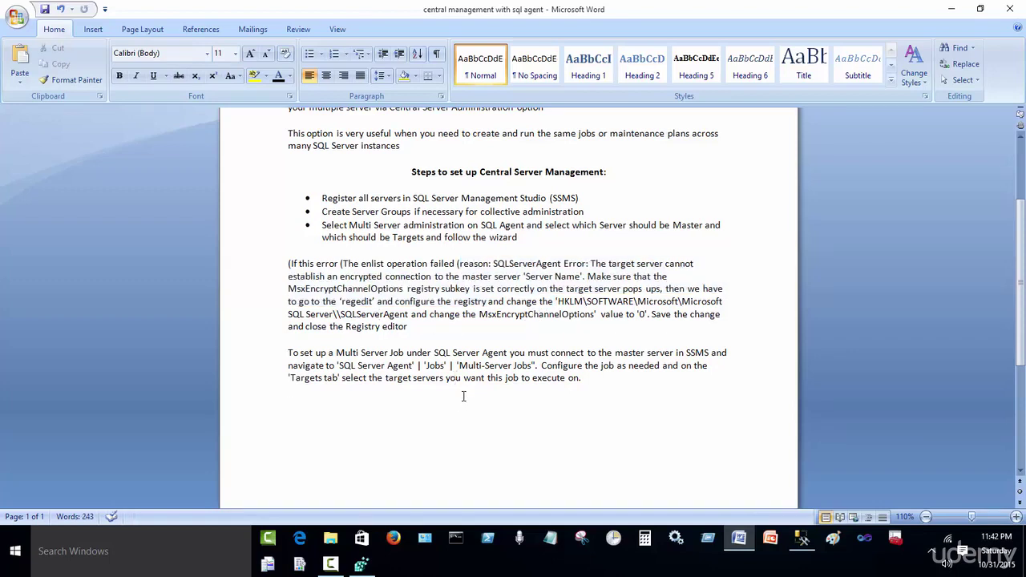
pyautogui.moveTo(415, 343); pyautogui.dragTo(288, 263)
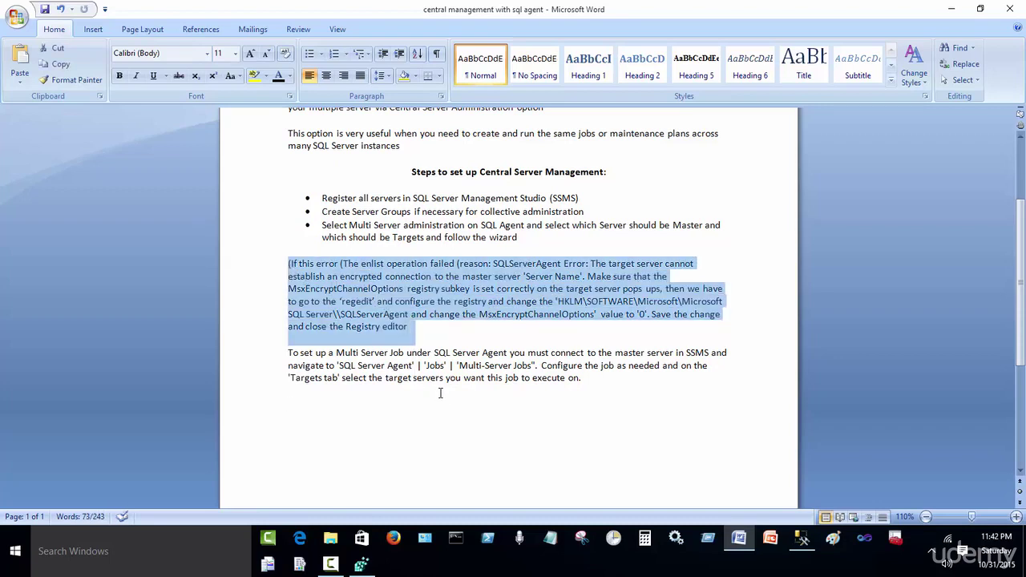
# Launch regedit and locate the SQLServerAgent key of MSSQL11.MSSQLSERVER under HKEY_LOCAL_MACHINE\SOFTWARE\Microsoft\Microsoft SQL Server.
pyautogui.press('super+r')
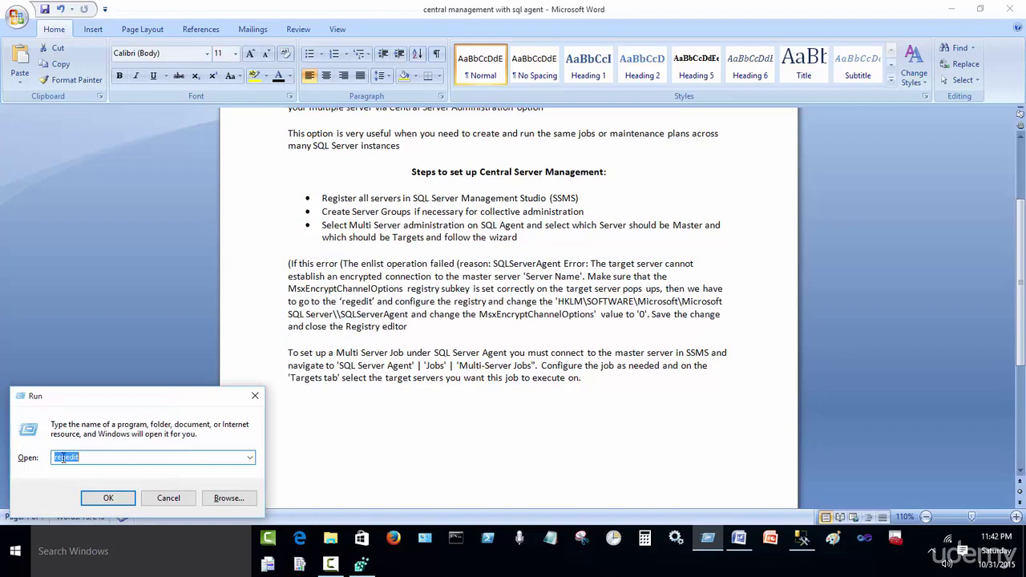
pyautogui.click(109, 497)
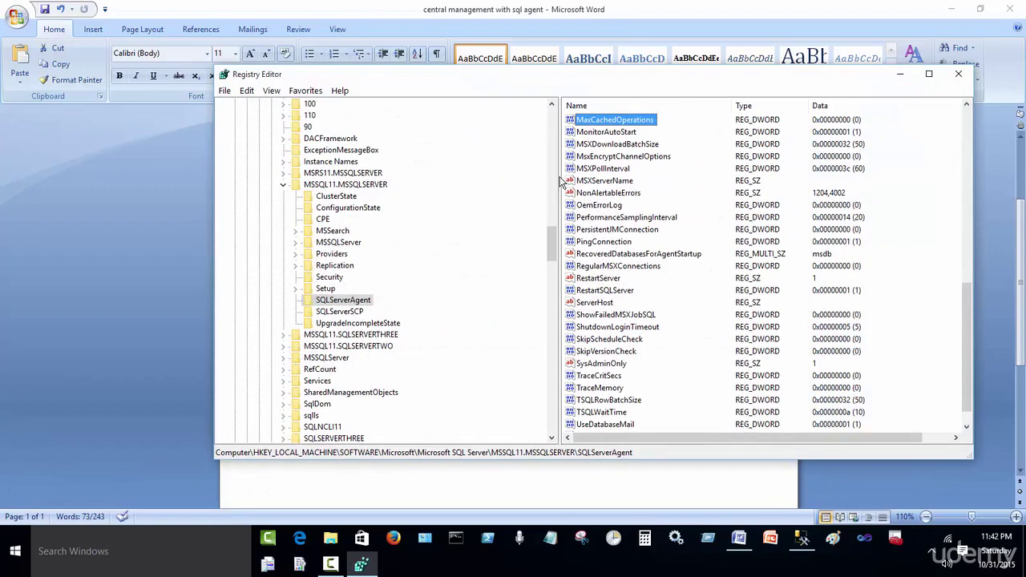
pyautogui.moveTo(556, 250); pyautogui.dragTo(554, 128)
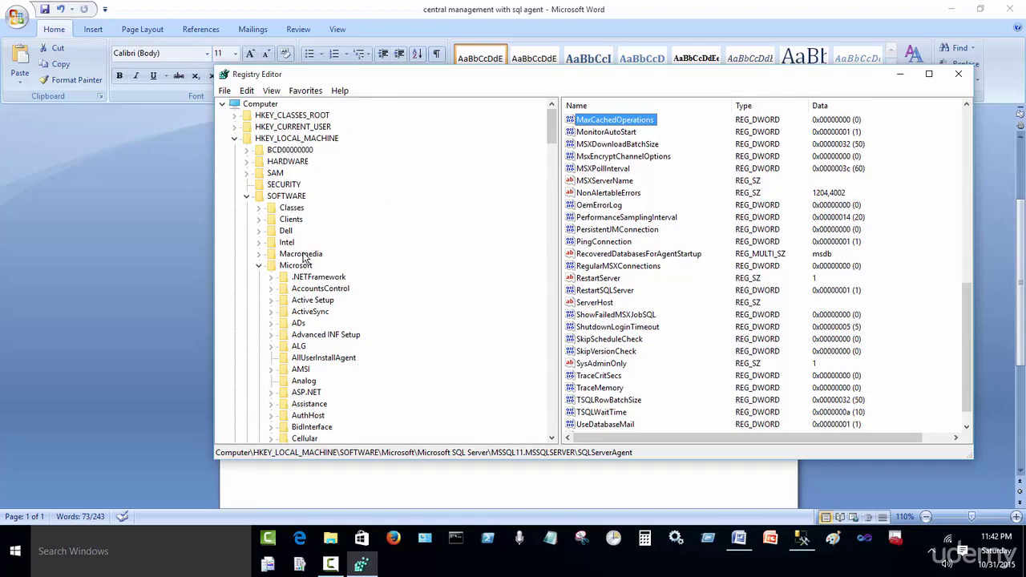
pyautogui.moveTo(549, 130); pyautogui.dragTo(558, 238)
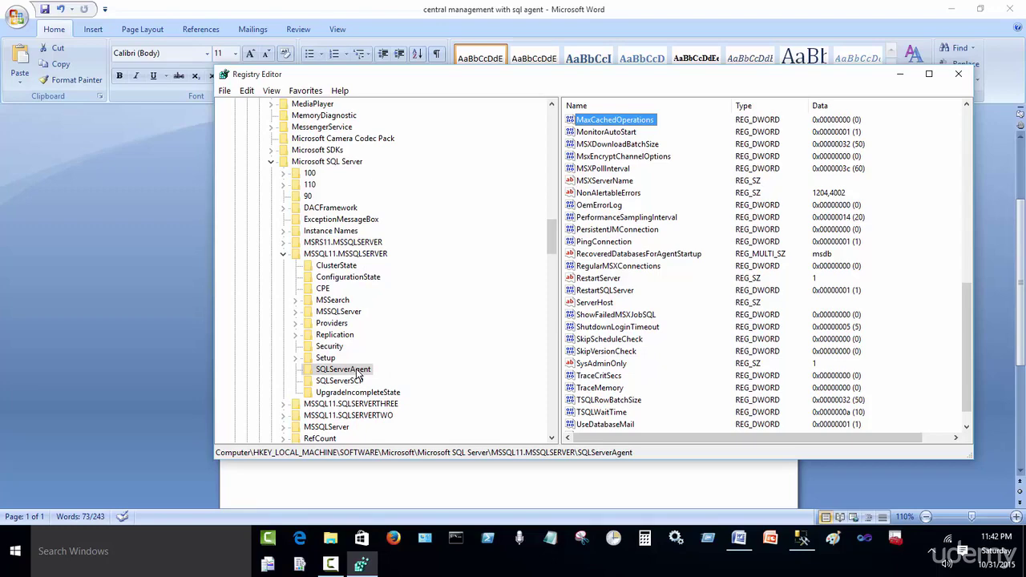
# Open the MaxCachedOperations value of the SQLServerAgent key, check its data and close the value editor.
pyautogui.doubleClick(615, 120)
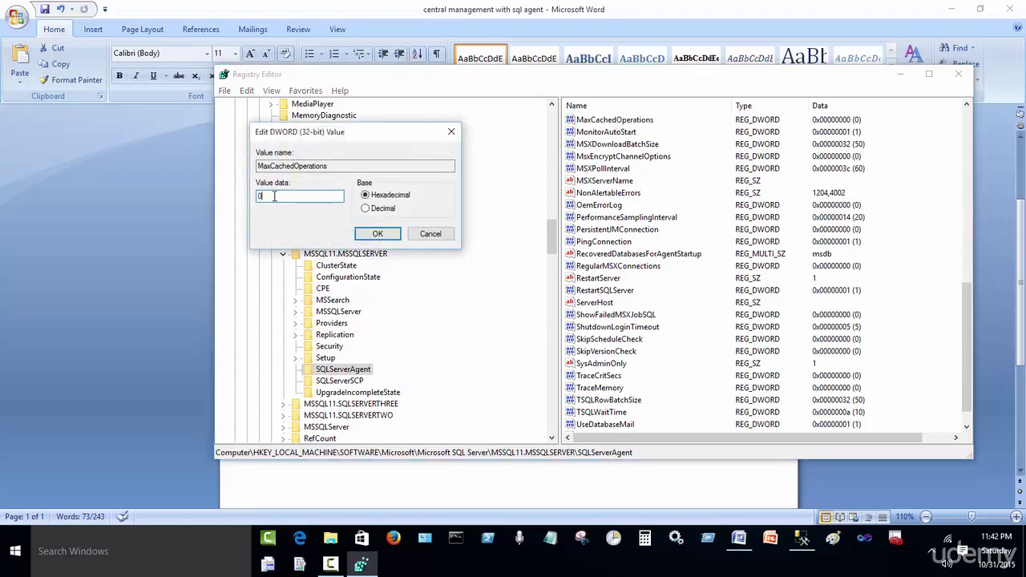
pyautogui.moveTo(274, 195); pyautogui.dragTo(249, 190)
pyautogui.click(376, 236)
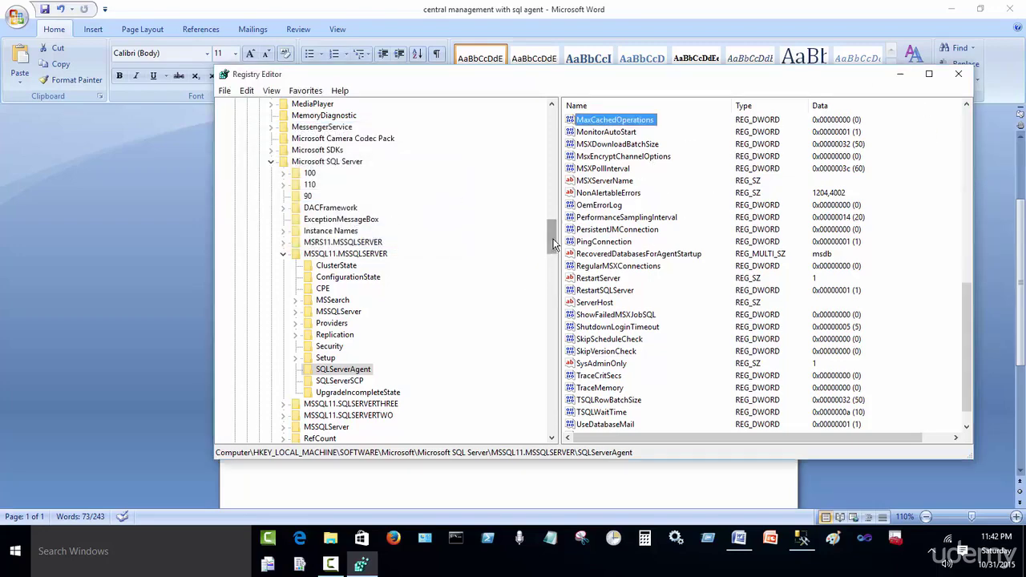
# Look at the MSSQL11.SQLSERVERTHREE and MSSQL11.SQLSERVERTWO registry keys, then minimize the Registry Editor to return to the document.
pyautogui.scroll(-1, 553, 249)
pyautogui.scroll(-2, 553, 248)
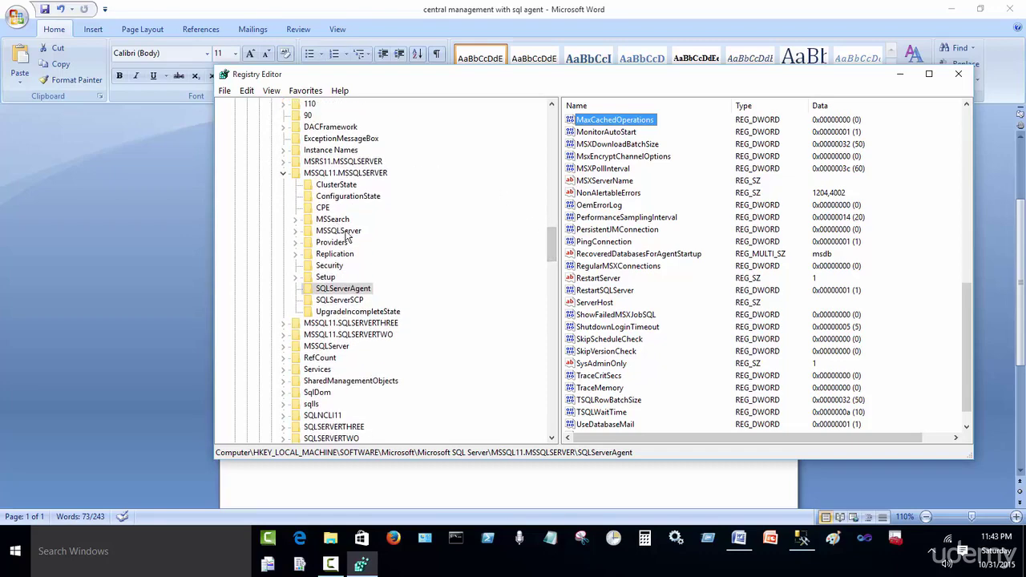
pyautogui.scroll(-1, 553, 251)
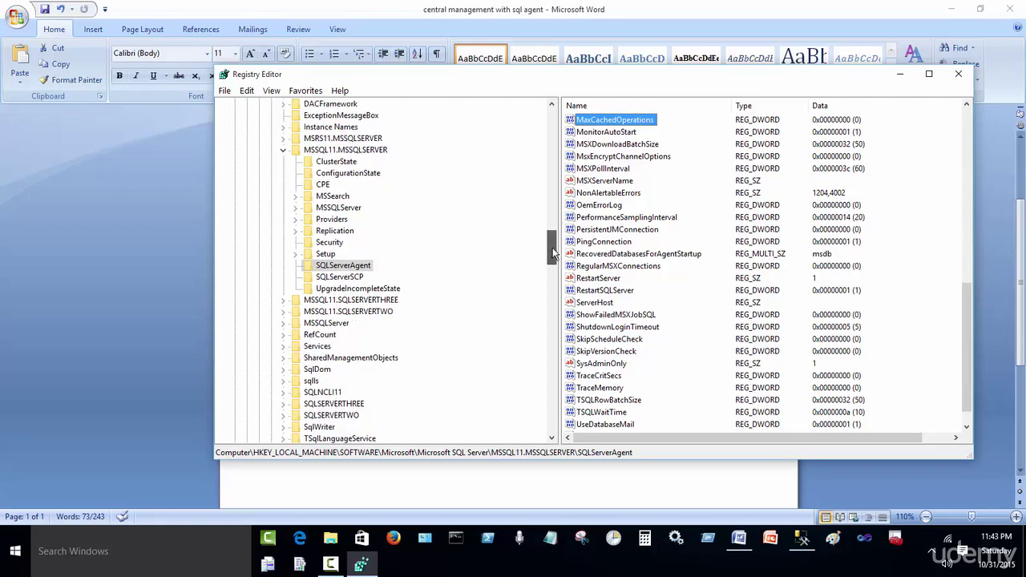
pyautogui.click(391, 301)
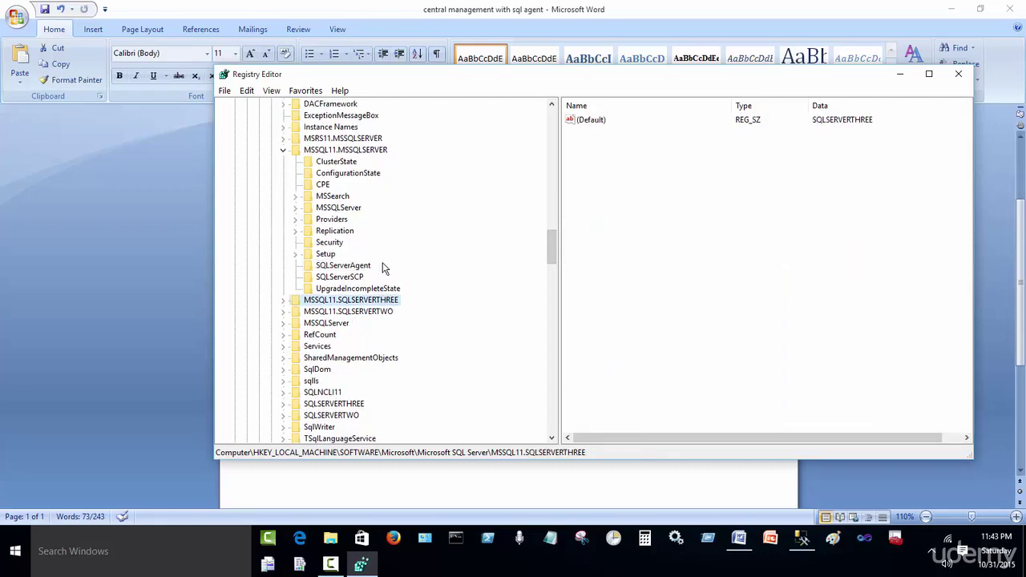
pyautogui.click(392, 315)
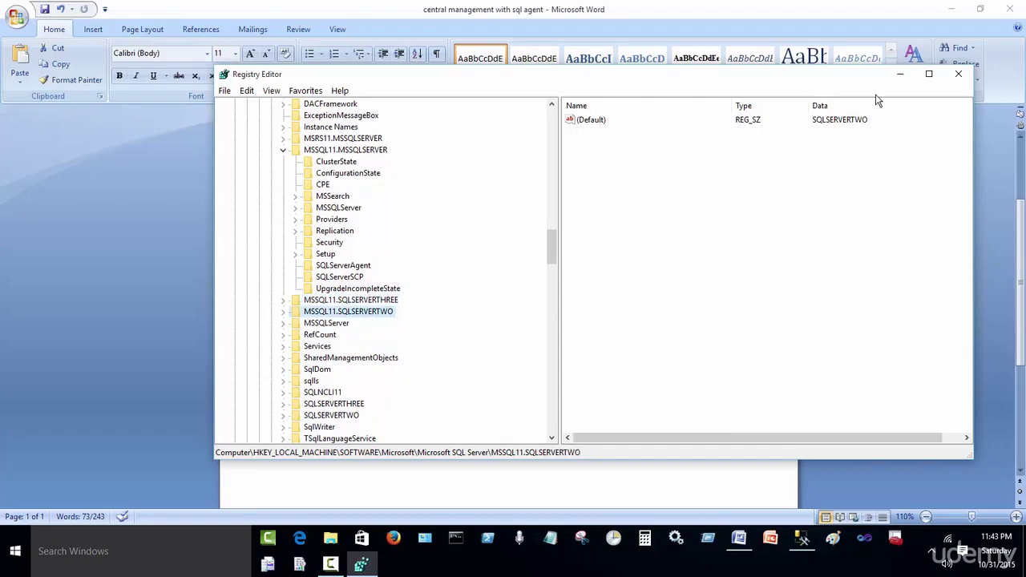
pyautogui.click(901, 80)
pyautogui.click(519, 315)
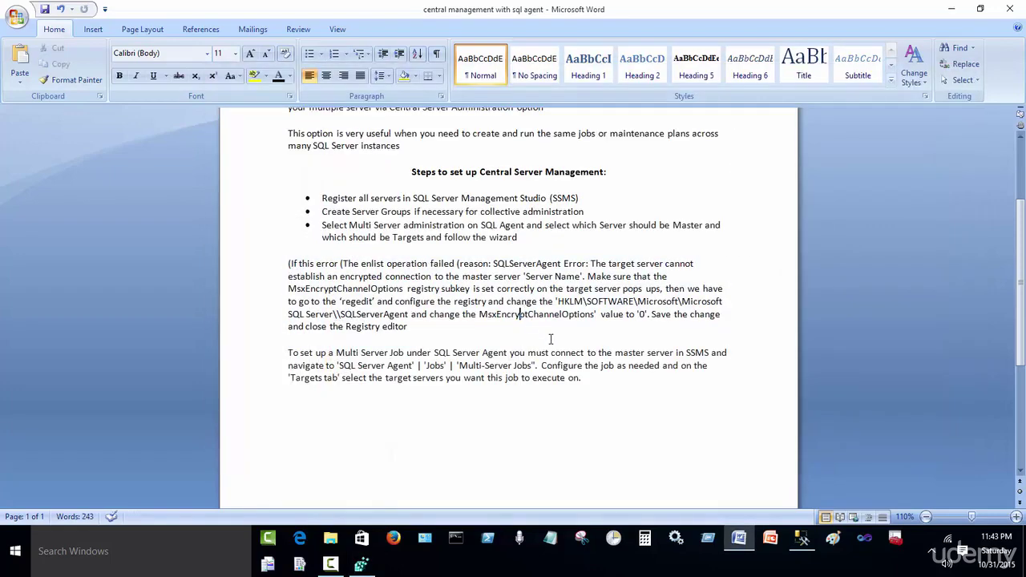
# Switch to SQL Server Management Studio and connect to the Database Engine instance DESKTOP-H6RTVDQ\SQLSERVERTWO.
pyautogui.click(801, 537)
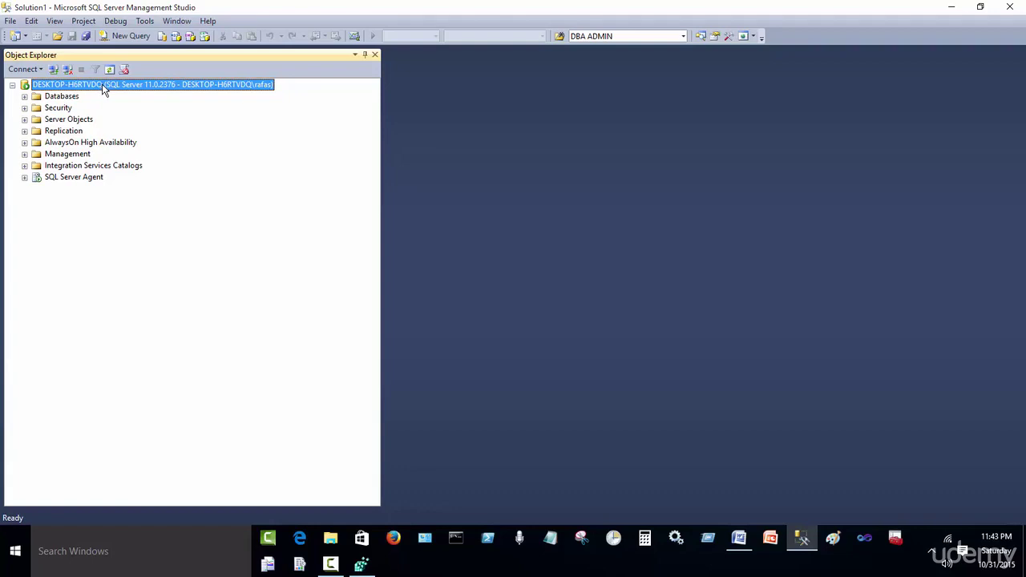
pyautogui.click(24, 69)
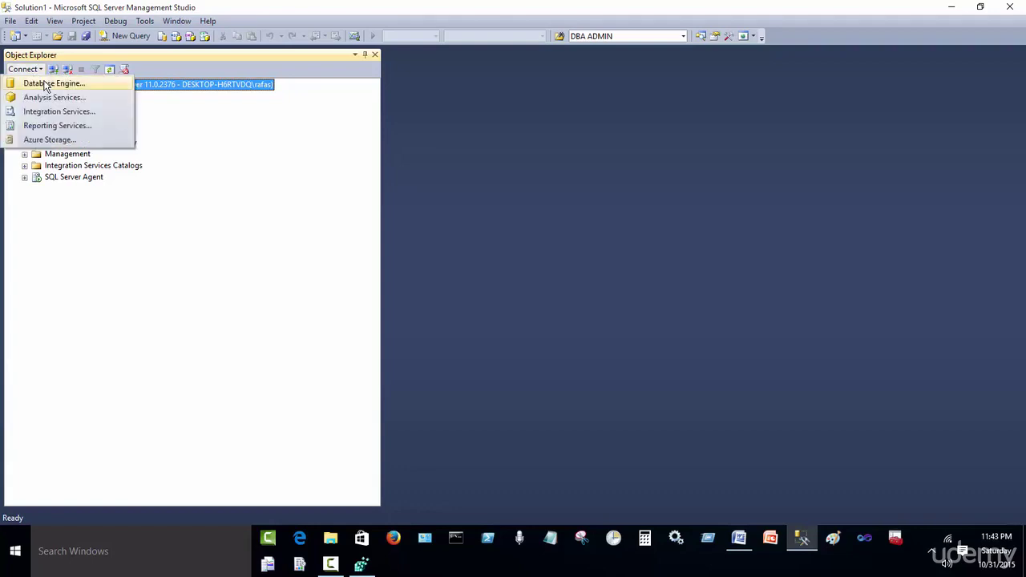
pyautogui.click(50, 83)
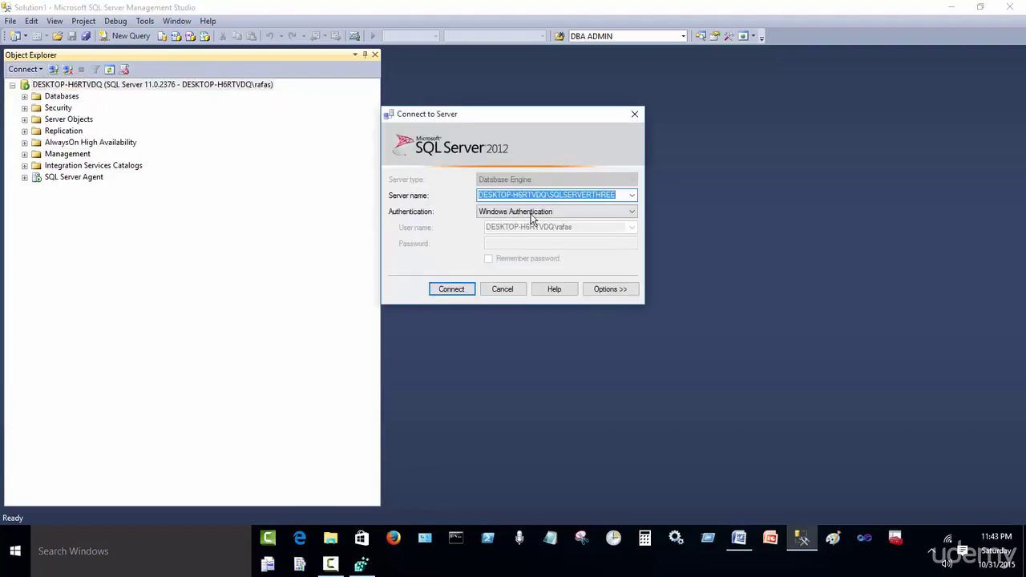
pyautogui.click(632, 195)
pyautogui.click(615, 216)
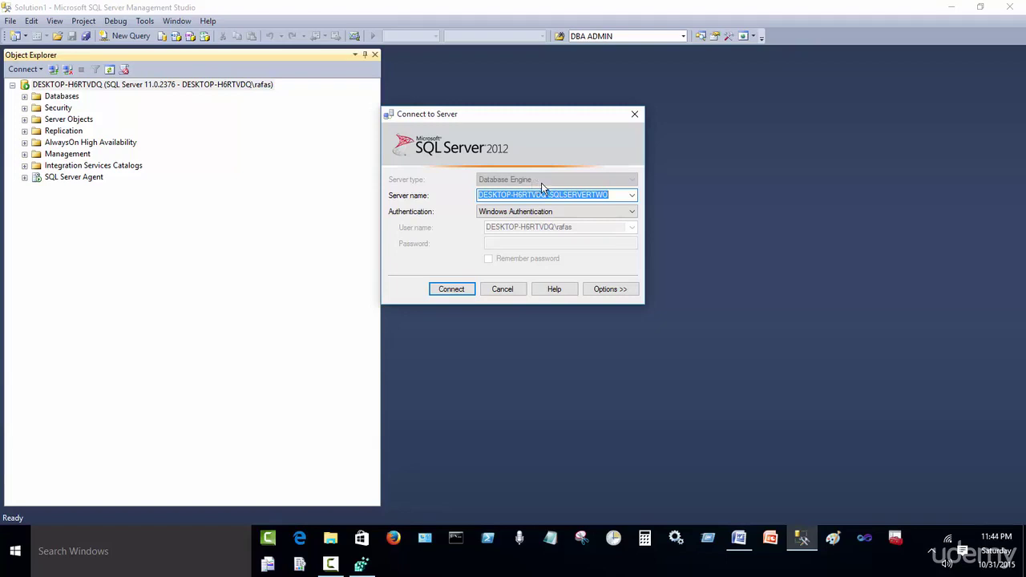
pyautogui.click(445, 290)
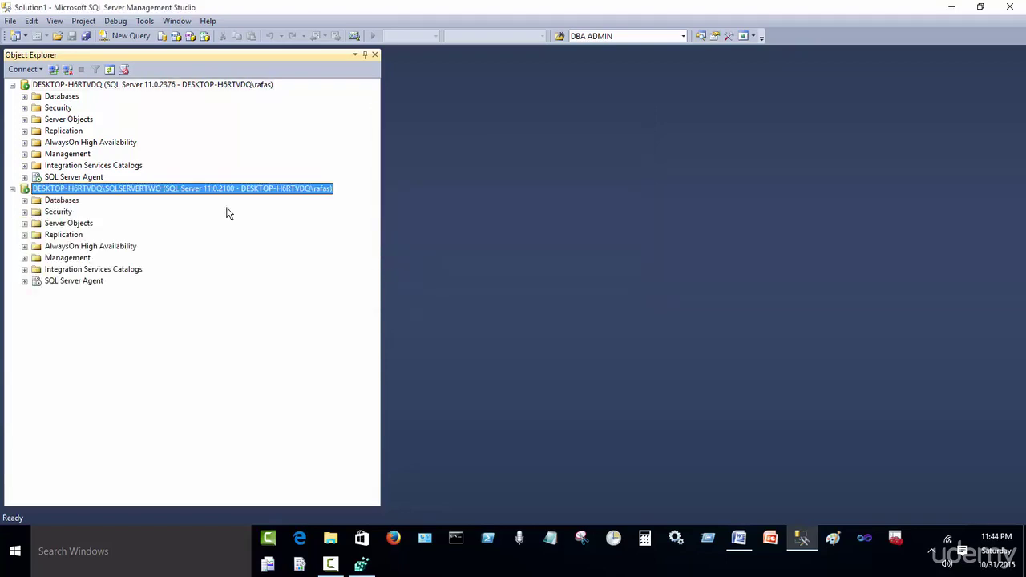
# Connect Object Explorer to the Database Engine instance DESKTOP-H6RTVDQ\SQLSERVERTHREE.
pyautogui.click(22, 69)
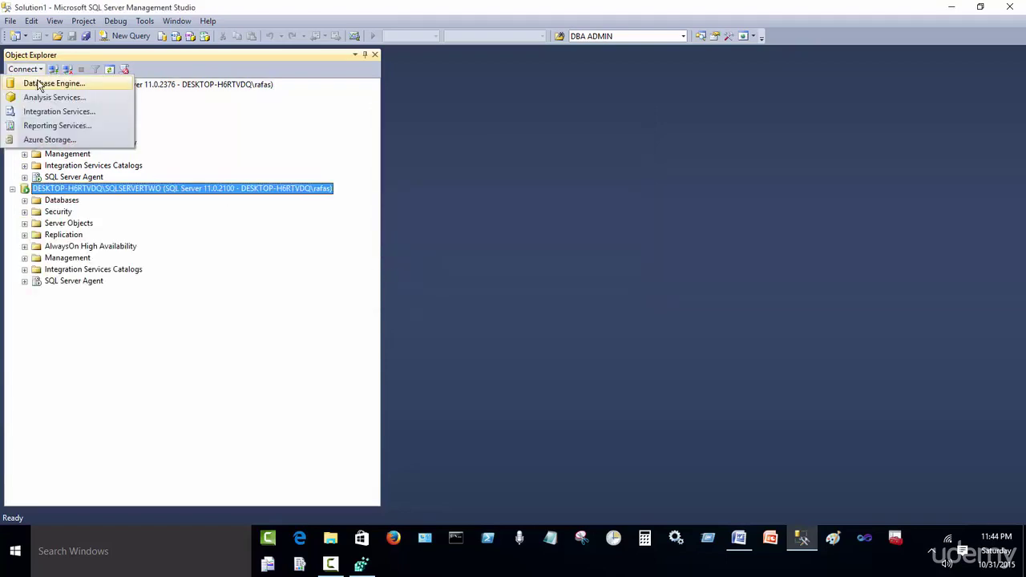
pyautogui.click(42, 83)
pyautogui.click(631, 196)
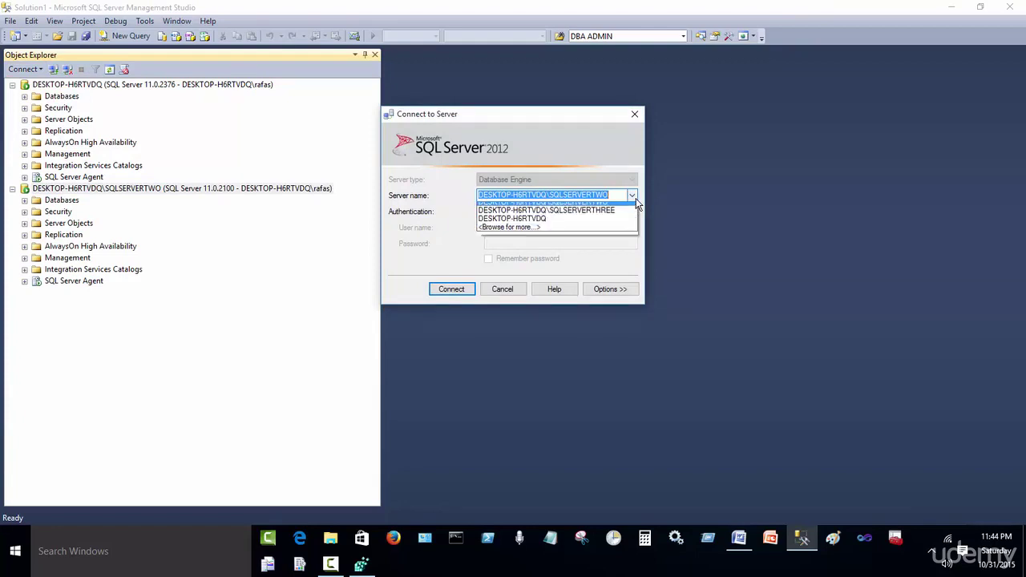
pyautogui.click(553, 210)
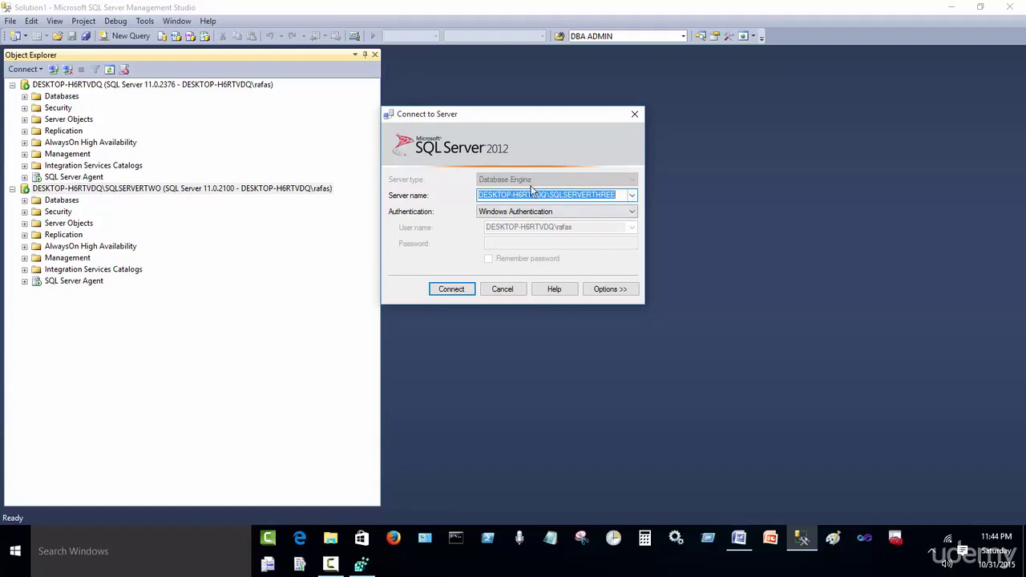
pyautogui.click(447, 290)
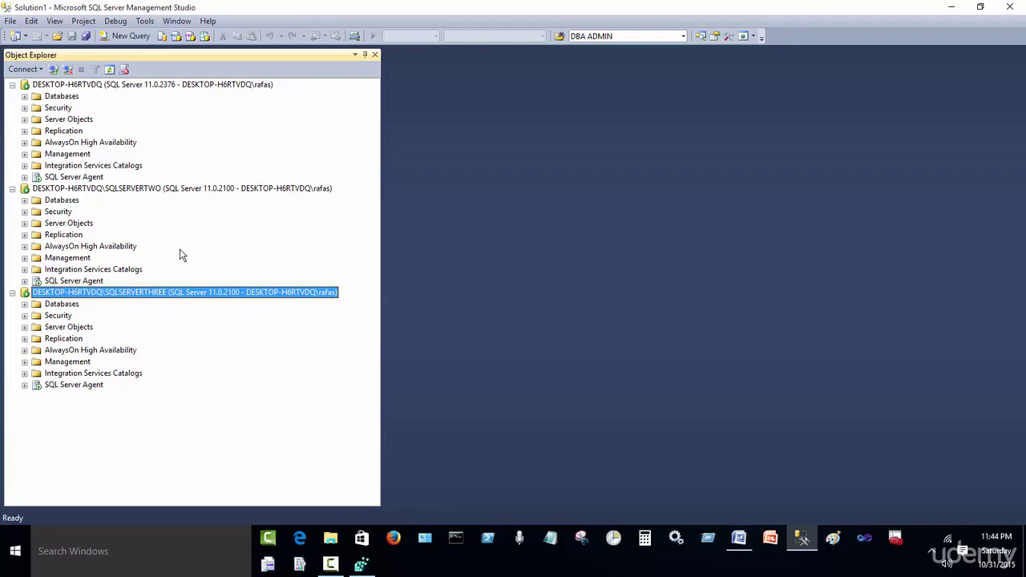
pyautogui.click(94, 87)
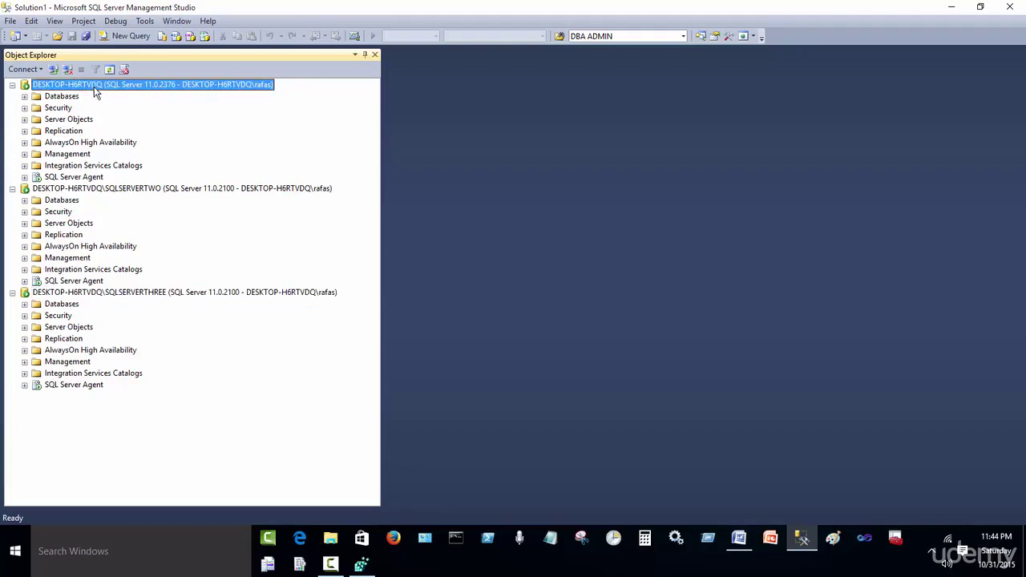
pyautogui.click(118, 188)
pyautogui.click(135, 294)
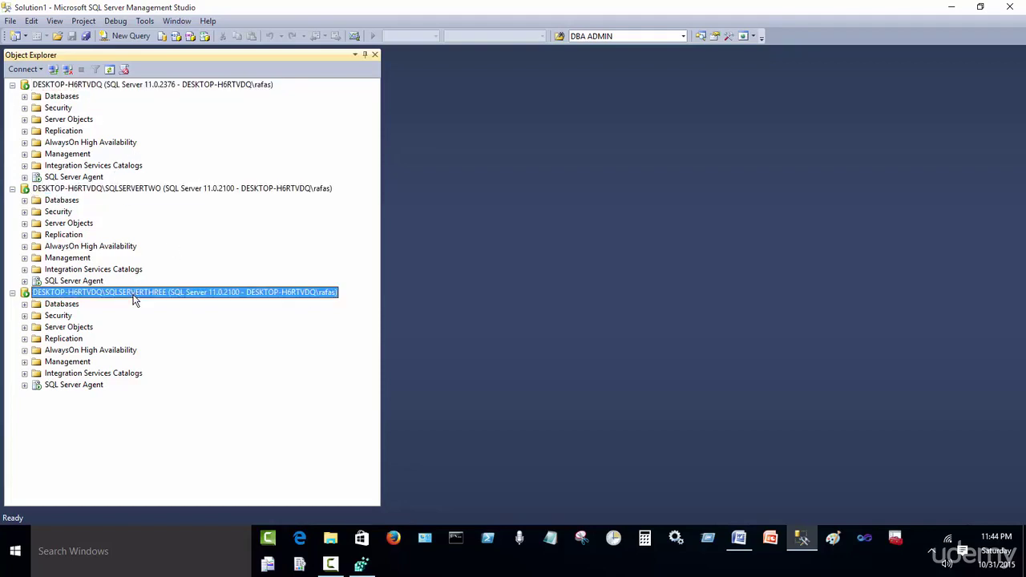
# Show the Registered Servers and register DESKTOP-H6RTVDQ under Local Server Groups, testing its connection before saving.
pyautogui.click(56, 22)
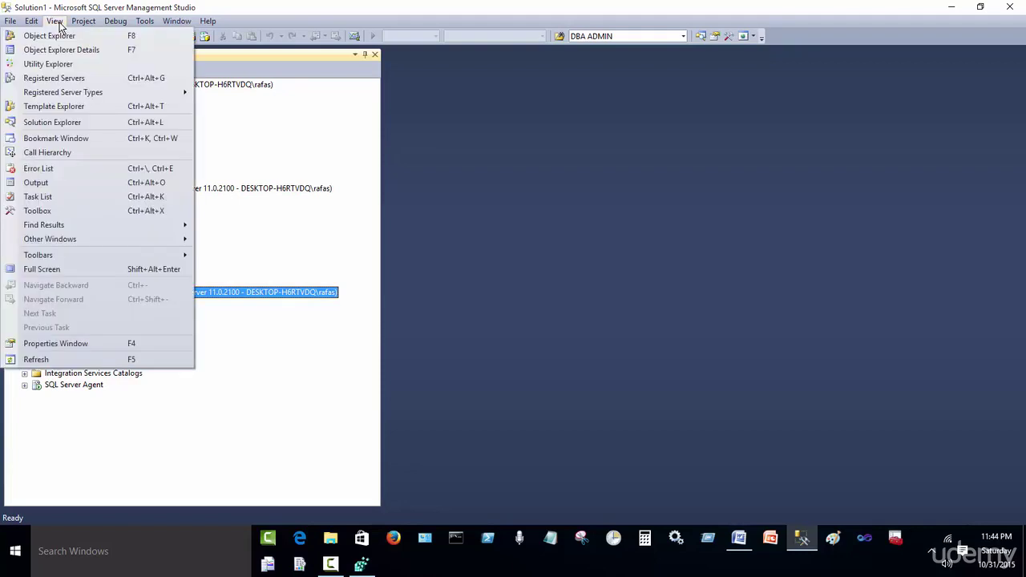
pyautogui.click(90, 78)
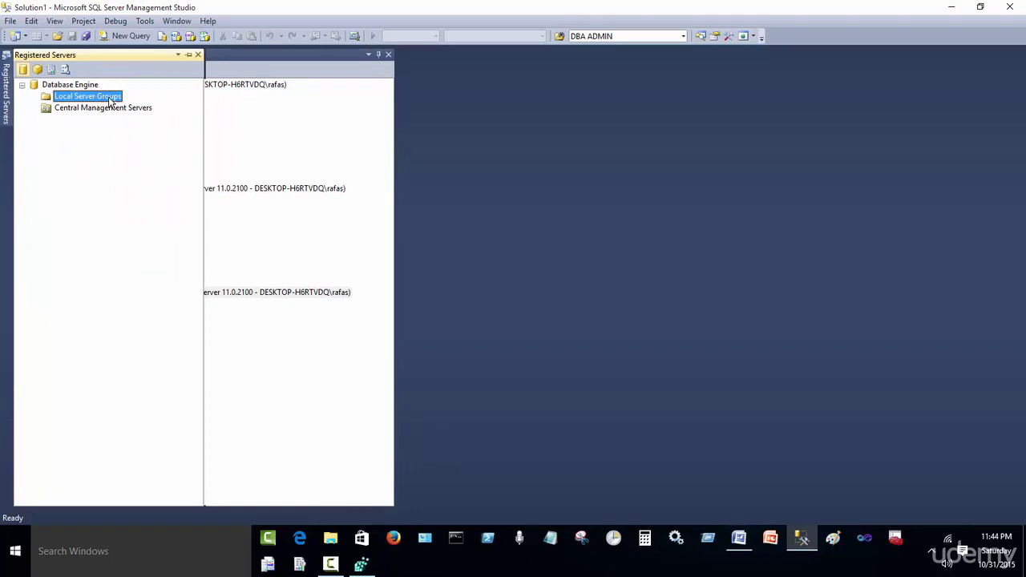
pyautogui.rightClick(109, 102)
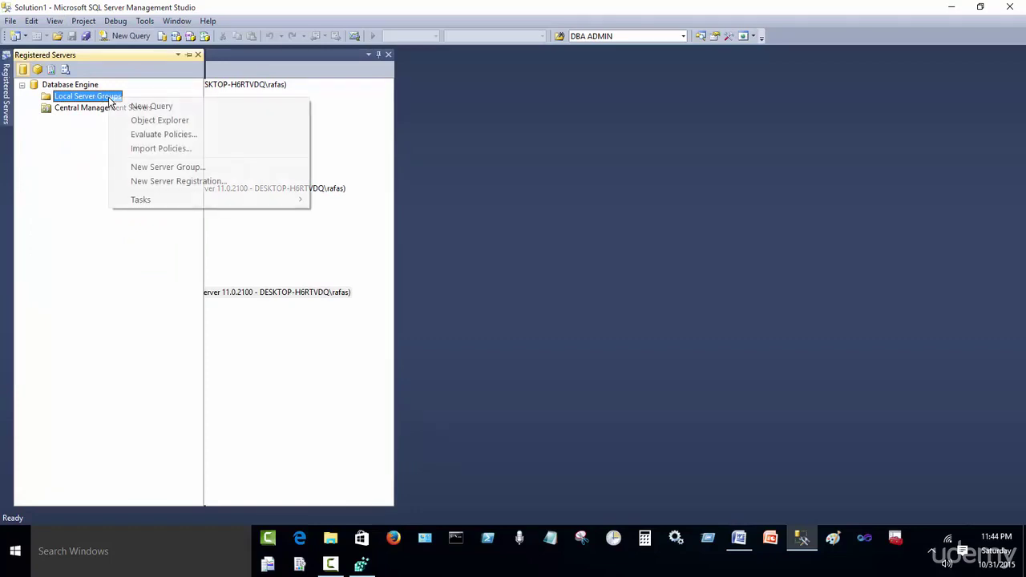
pyautogui.click(228, 190)
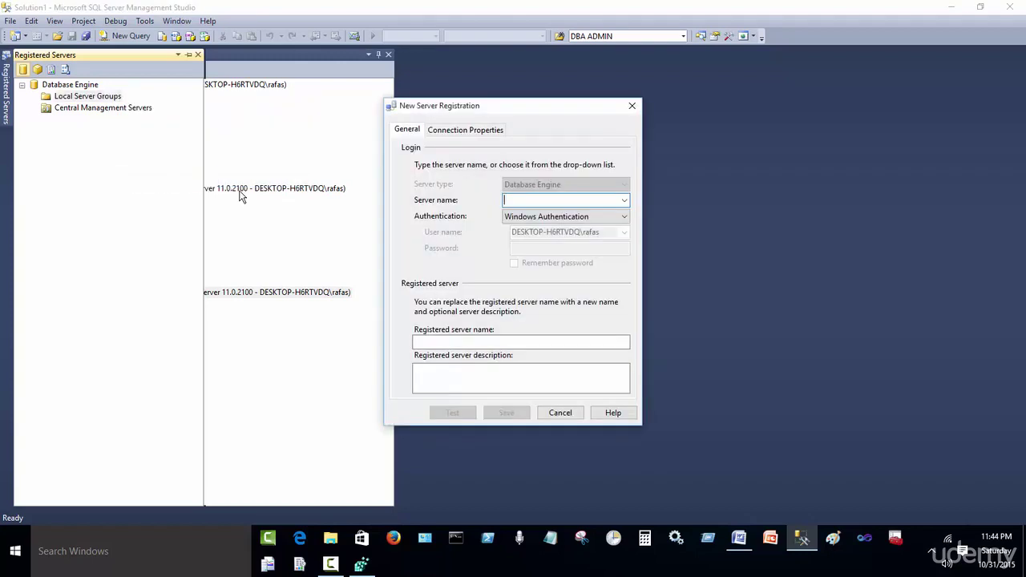
pyautogui.click(624, 201)
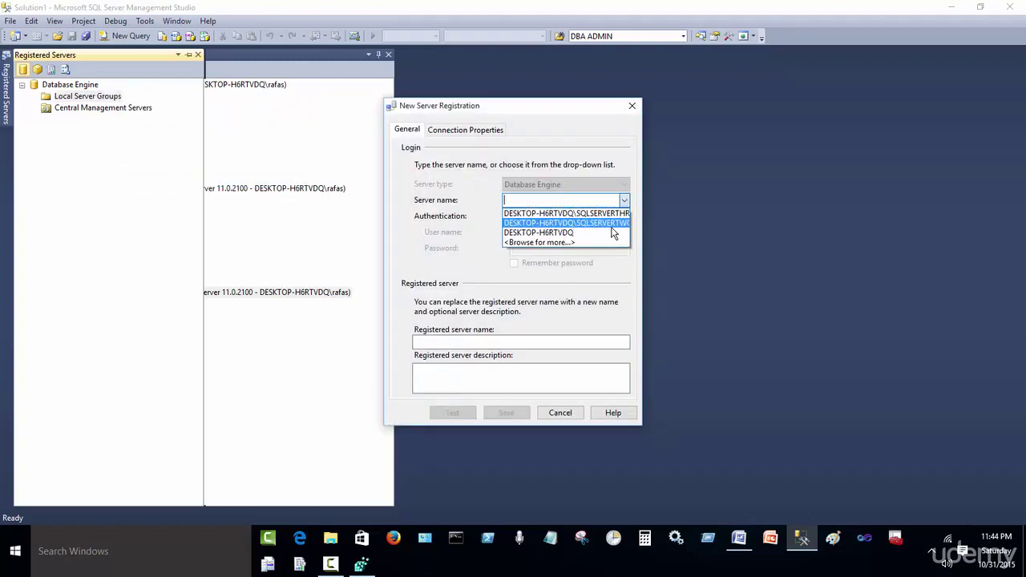
pyautogui.click(609, 228)
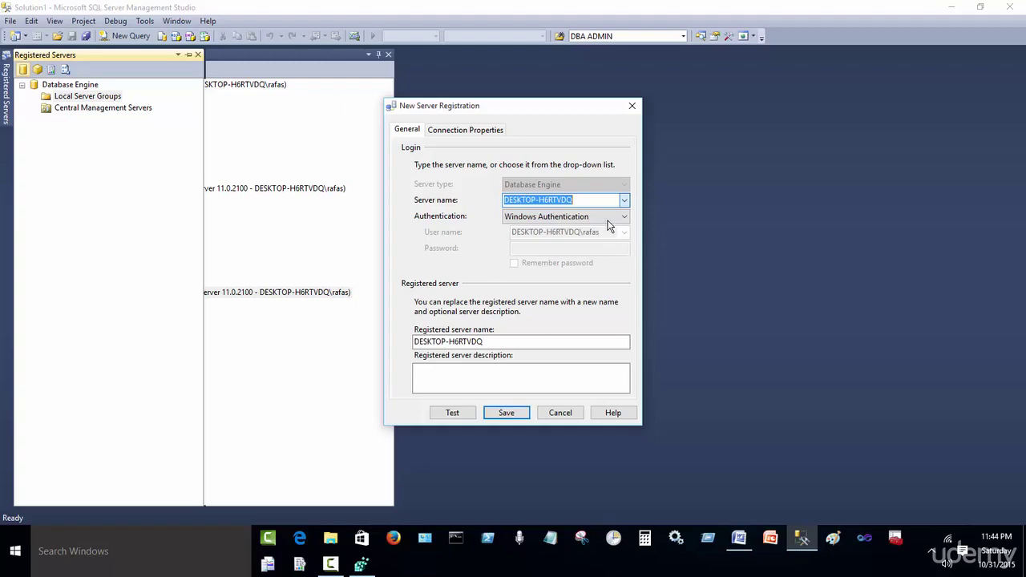
pyautogui.click(454, 412)
pyautogui.click(668, 287)
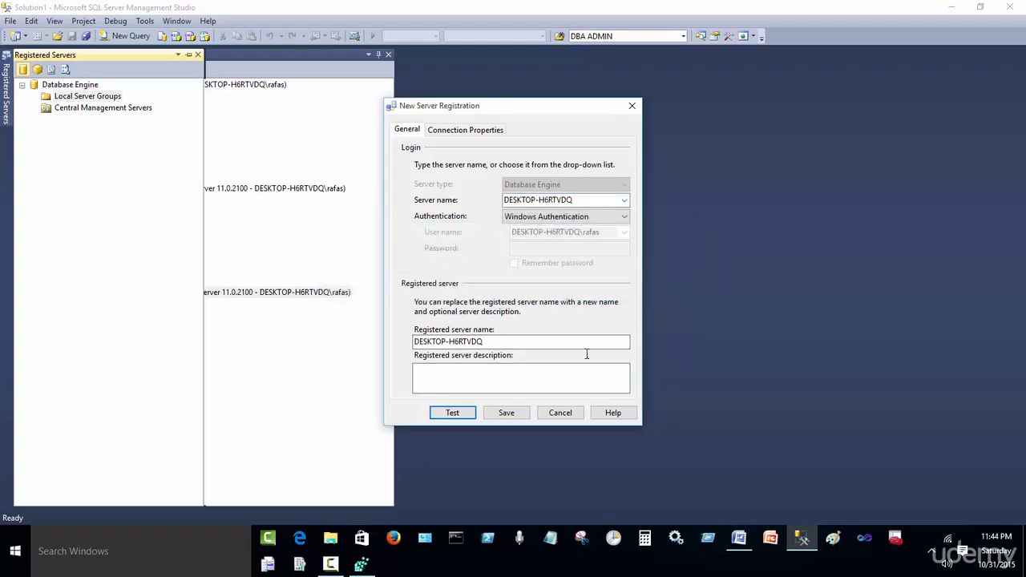
pyautogui.click(506, 412)
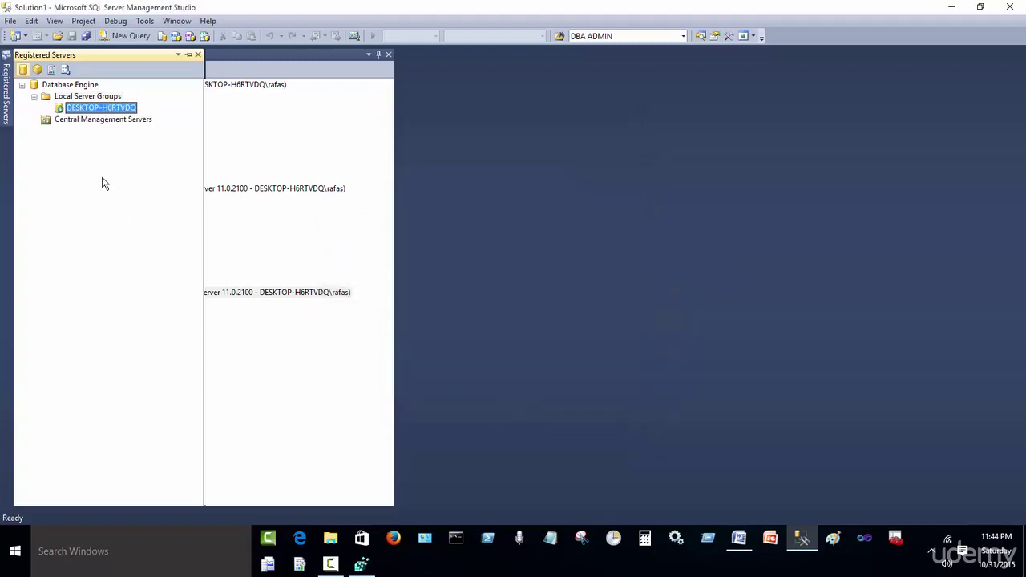
# Register DESKTOP-H6RTVDQ as a central management server using Windows Authentication.
pyautogui.rightClick(104, 126)
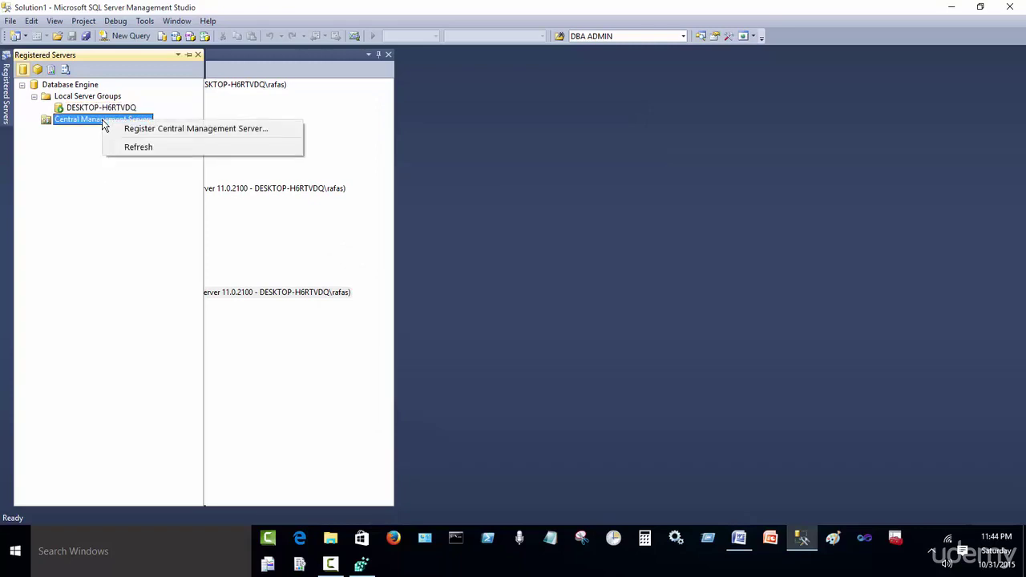
pyautogui.click(83, 125)
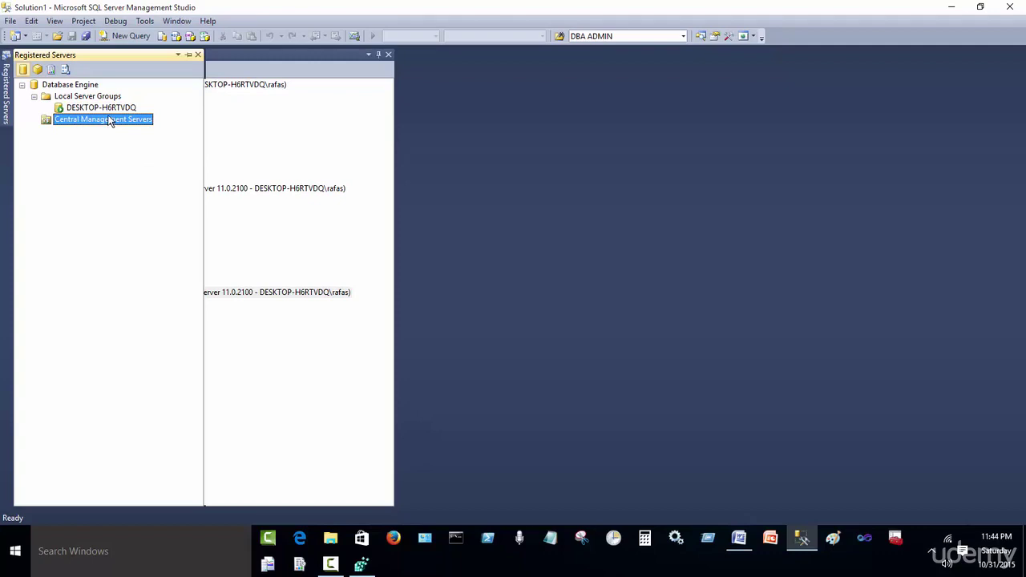
pyautogui.rightClick(110, 121)
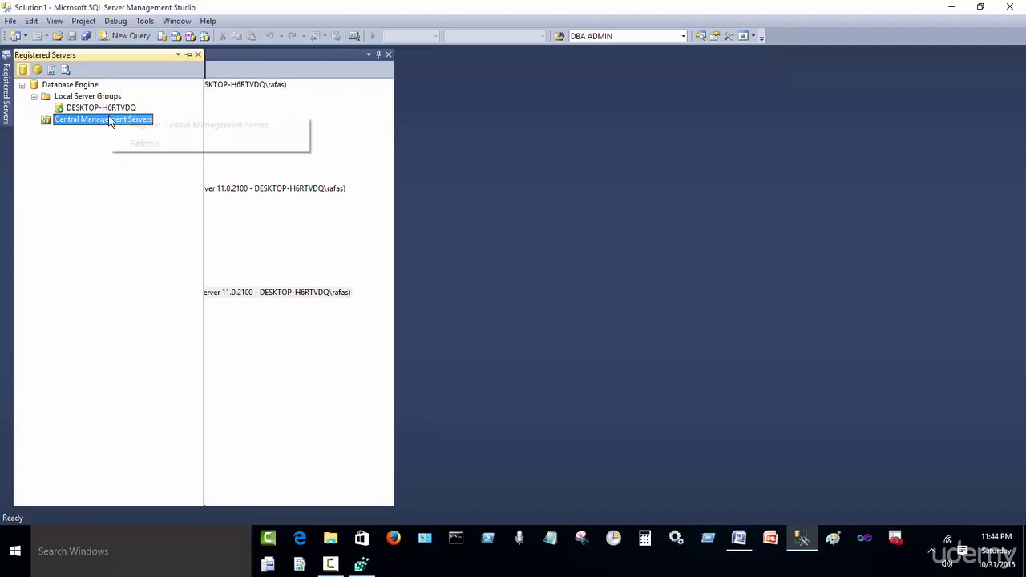
pyautogui.click(188, 126)
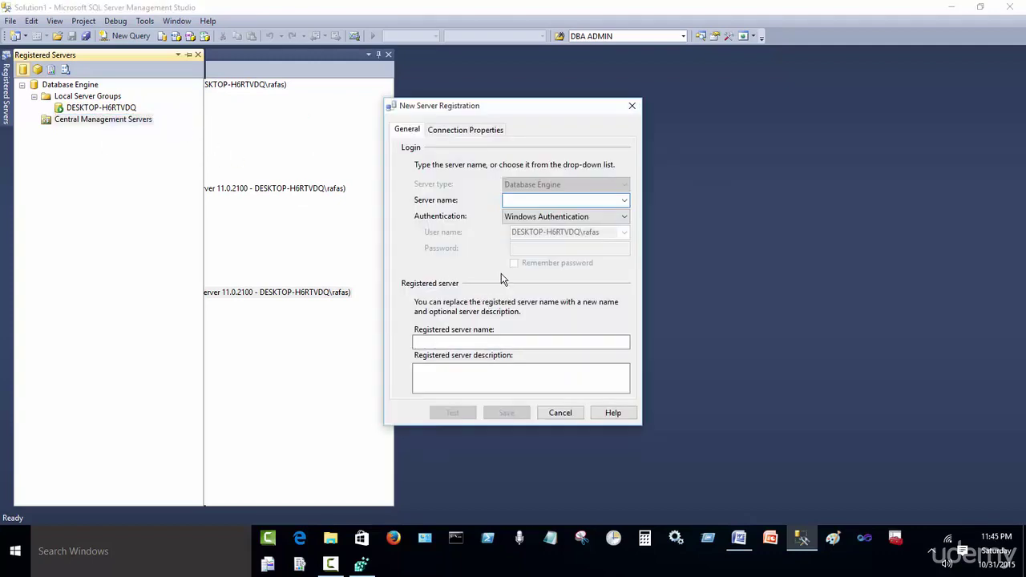
pyautogui.click(624, 200)
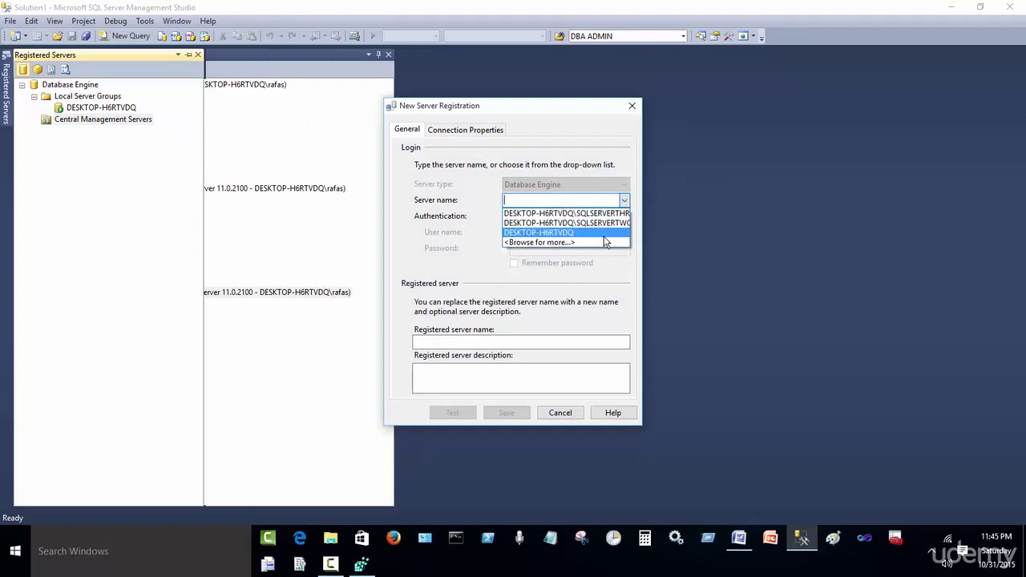
pyautogui.click(601, 232)
pyautogui.click(519, 413)
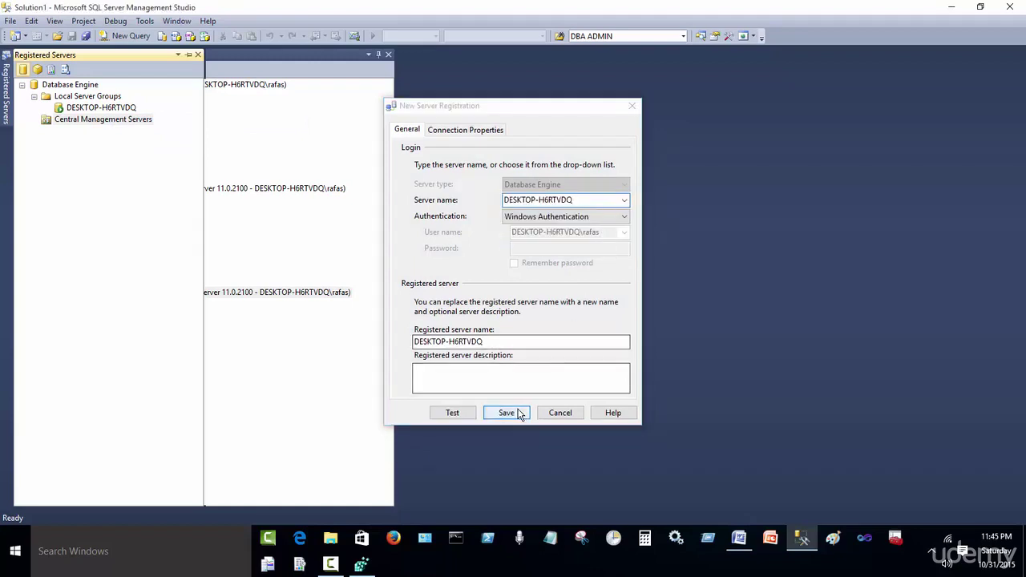
# Register DESKTOP-H6RTVDQ\SQLSERVERTWO under the central management server DESKTOP-H6RTVDQ.
pyautogui.click(98, 131)
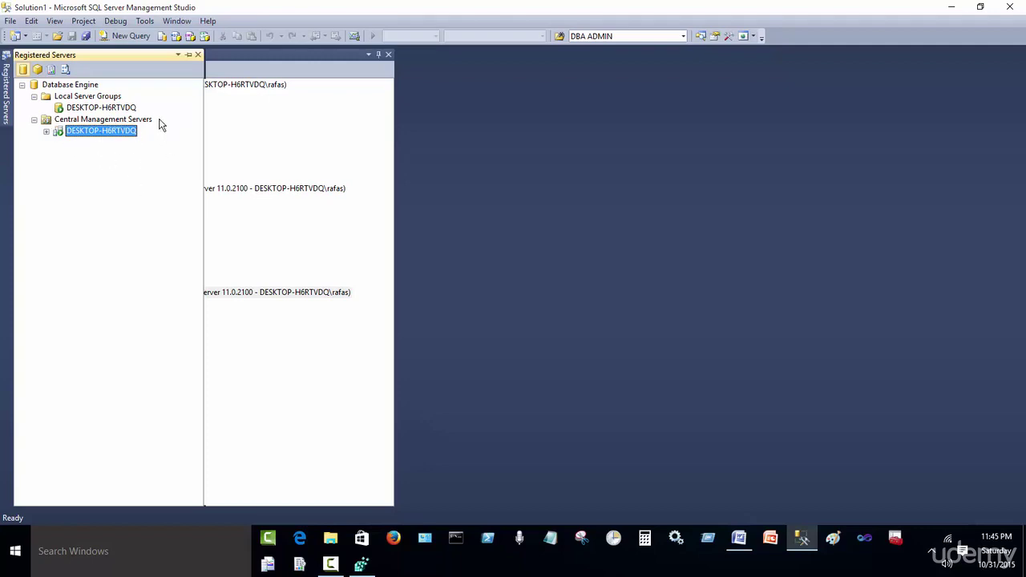
pyautogui.rightClick(125, 140)
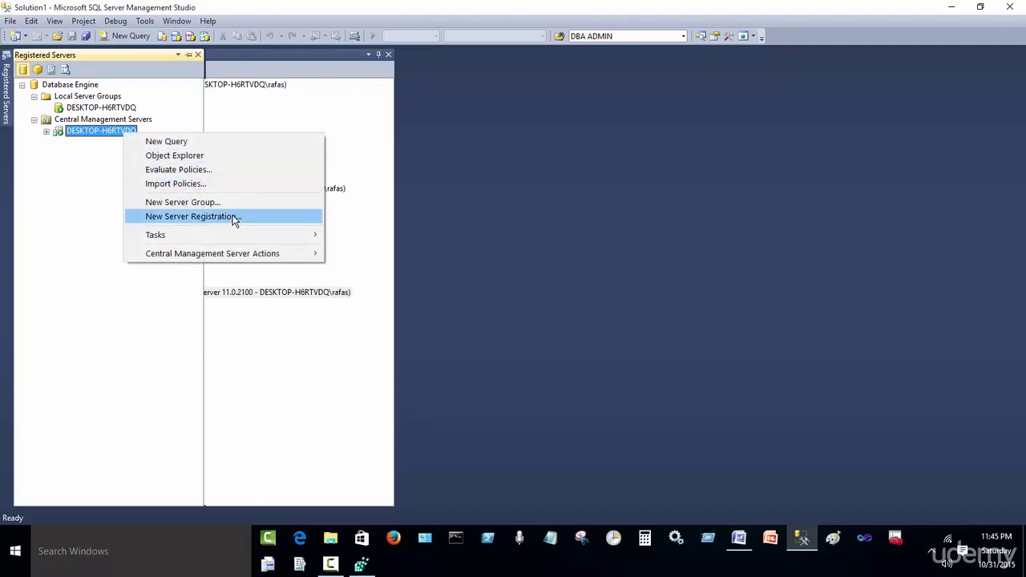
pyautogui.moveTo(278, 257)
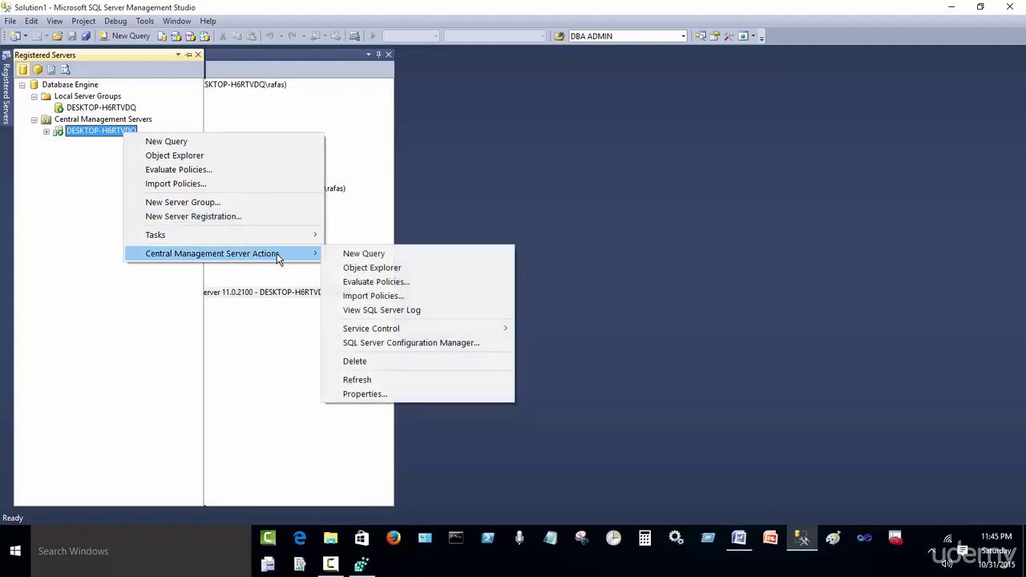
pyautogui.click(251, 216)
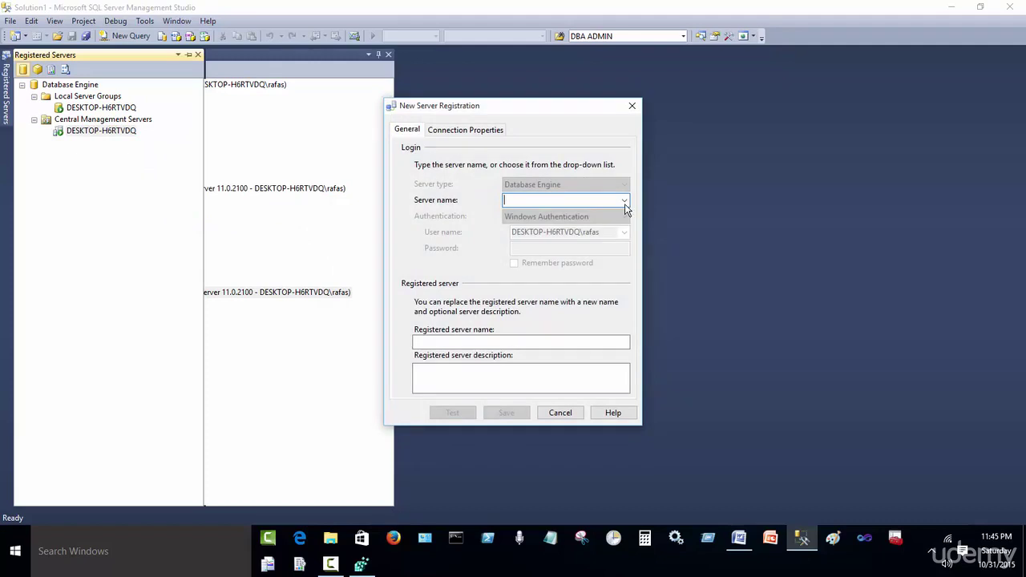
pyautogui.click(625, 202)
pyautogui.click(622, 220)
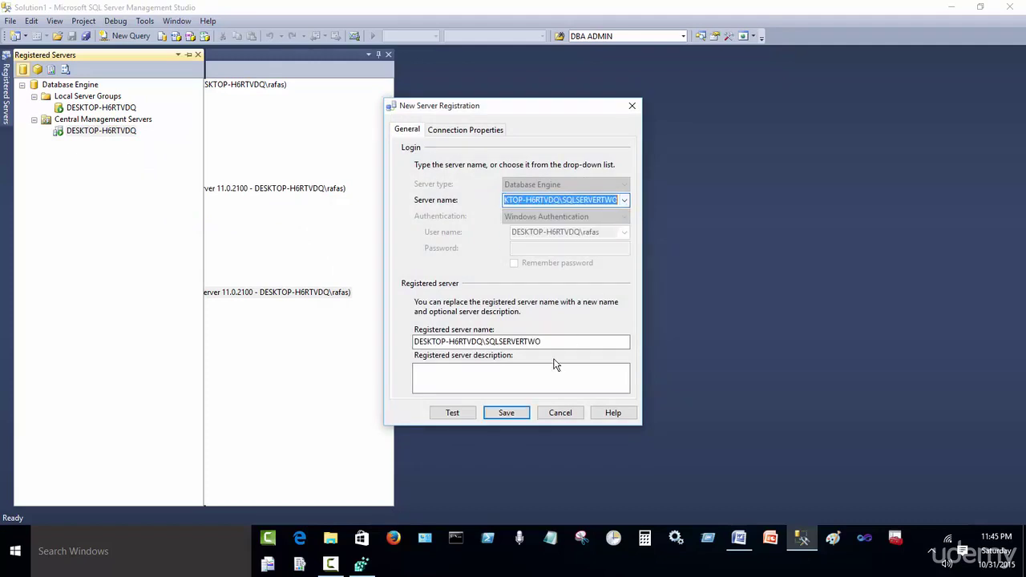
pyautogui.click(517, 414)
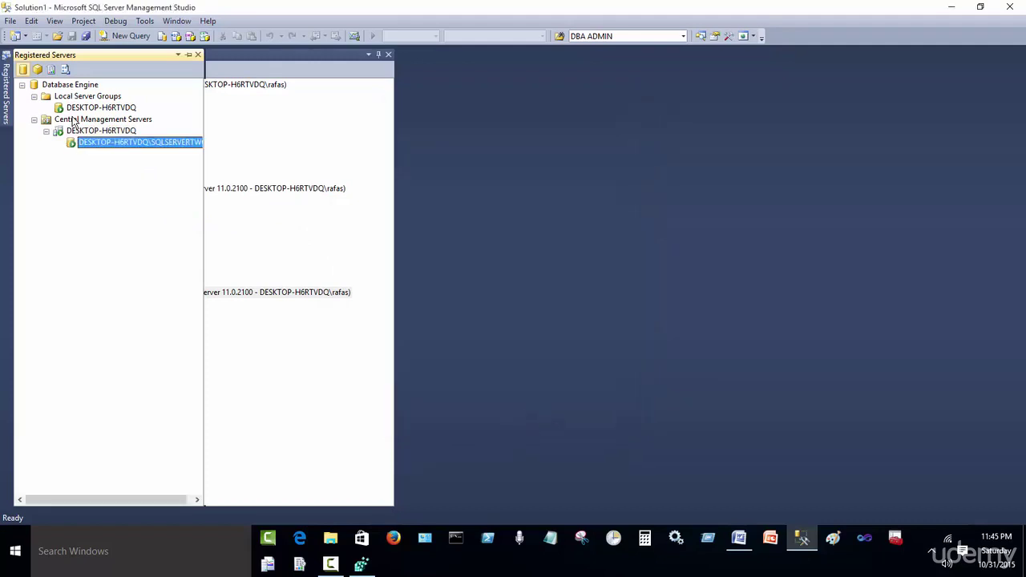
# Add a server registration for DESKTOP-H6RTVDQ\SQLSERVERTHREE under the central management server DESKTOP-H6RTVDQ.
pyautogui.rightClick(126, 135)
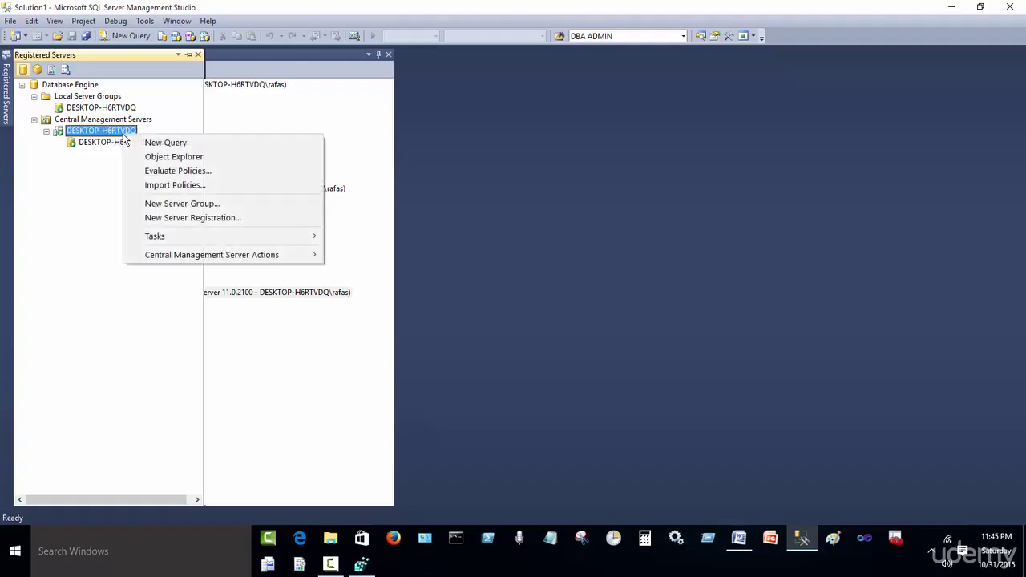
pyautogui.click(203, 219)
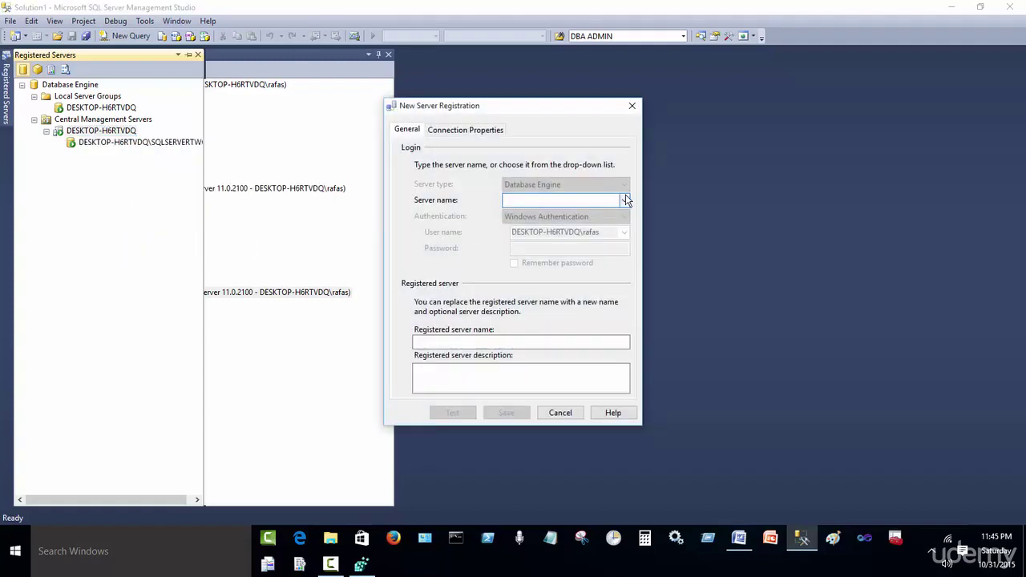
pyautogui.click(623, 200)
pyautogui.click(617, 214)
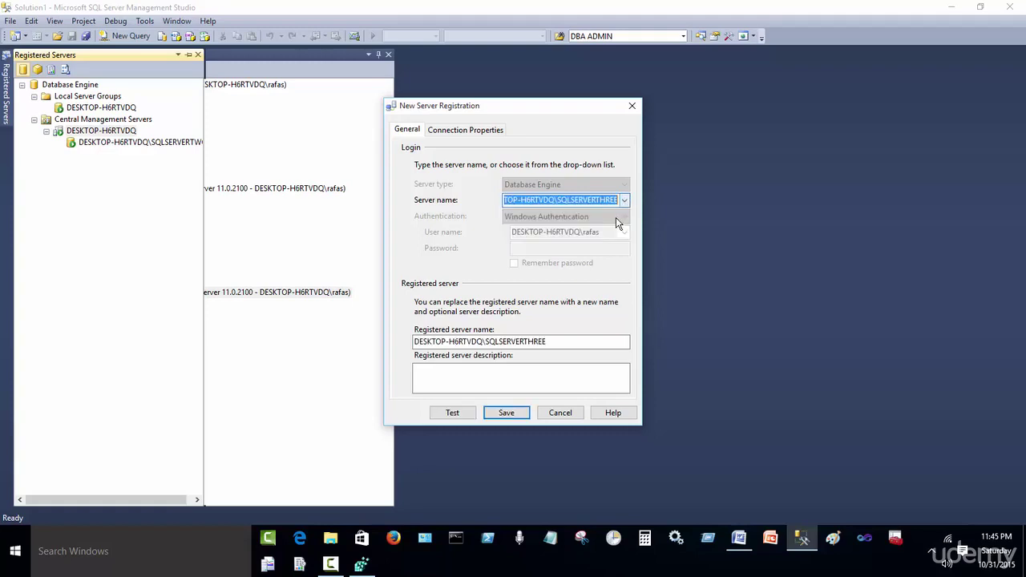
pyautogui.click(505, 412)
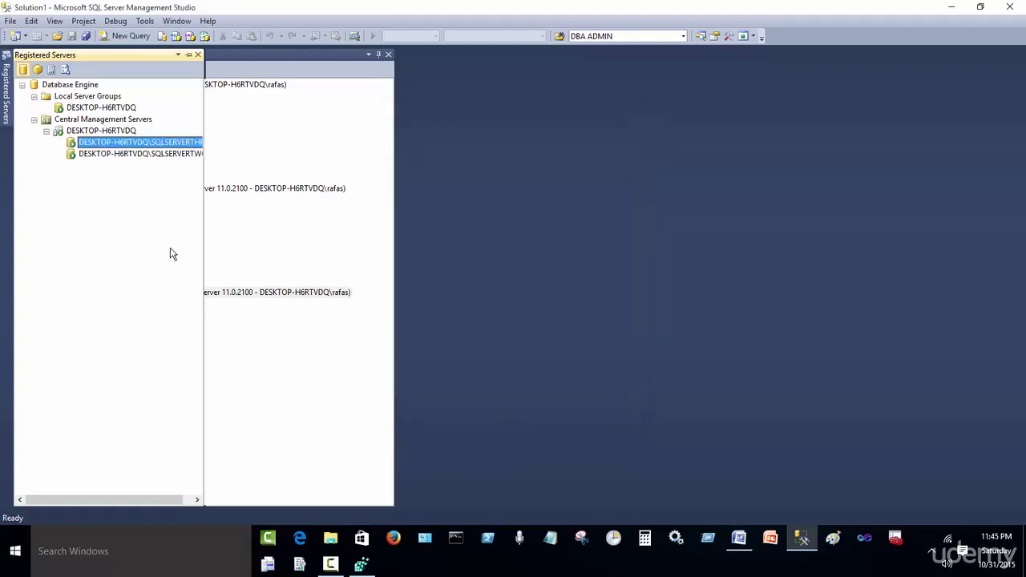
# Look over the central management server and the instances registered under it, and close Registered Servers to return to Object Explorer.
pyautogui.click(125, 130)
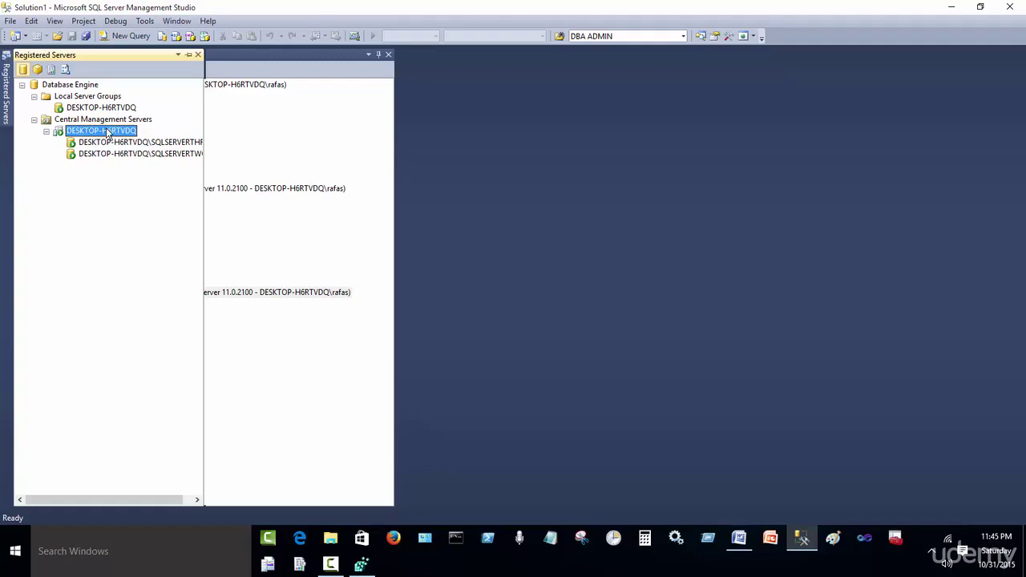
pyautogui.click(114, 143)
pyautogui.click(116, 154)
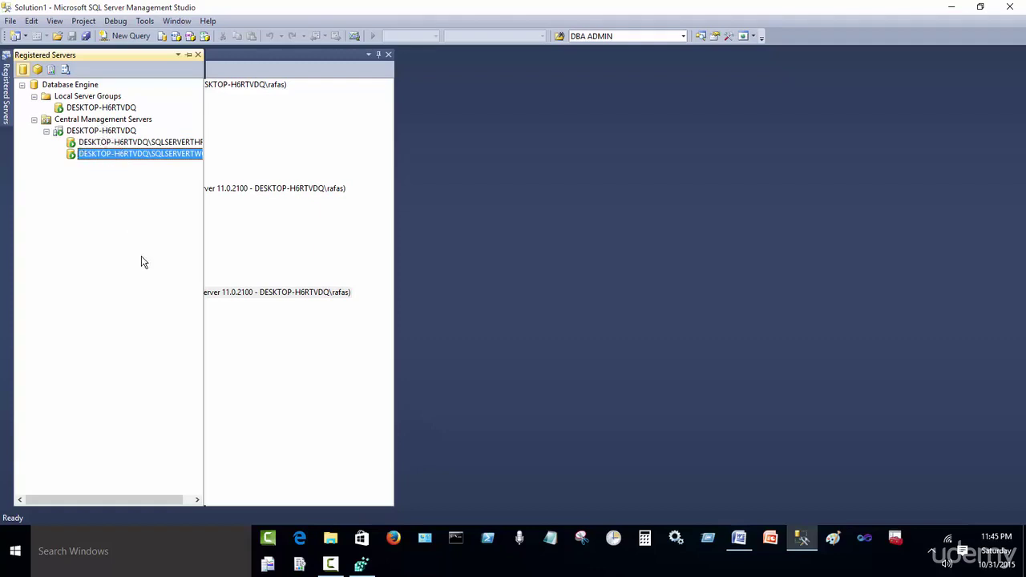
pyautogui.click(198, 55)
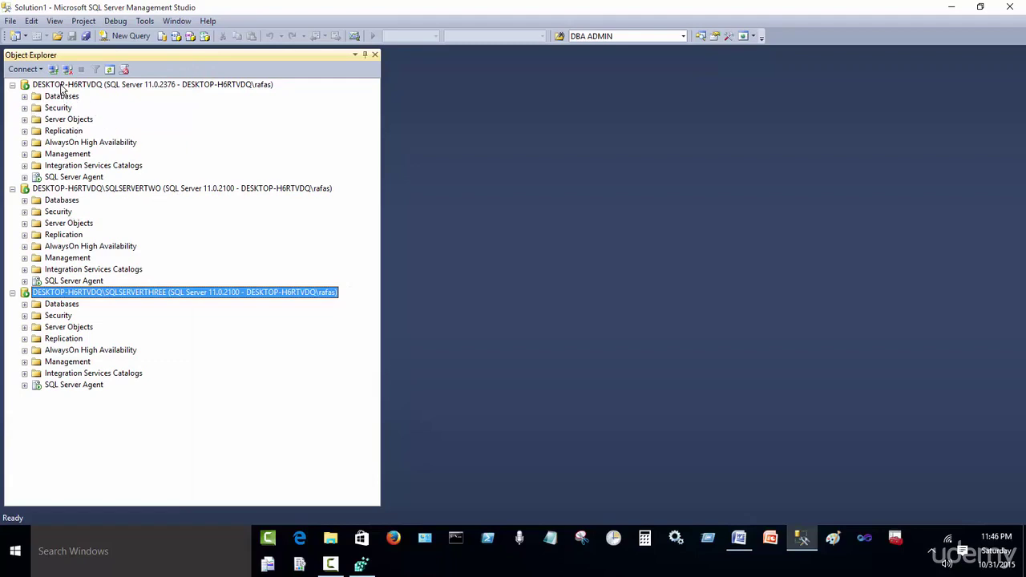
# Start making DESKTOP-H6RTVDQ a master server from its SQL Server Agent, accepting the prefilled operator e-mail address in the Master Server Wizard.
pyautogui.click(61, 86)
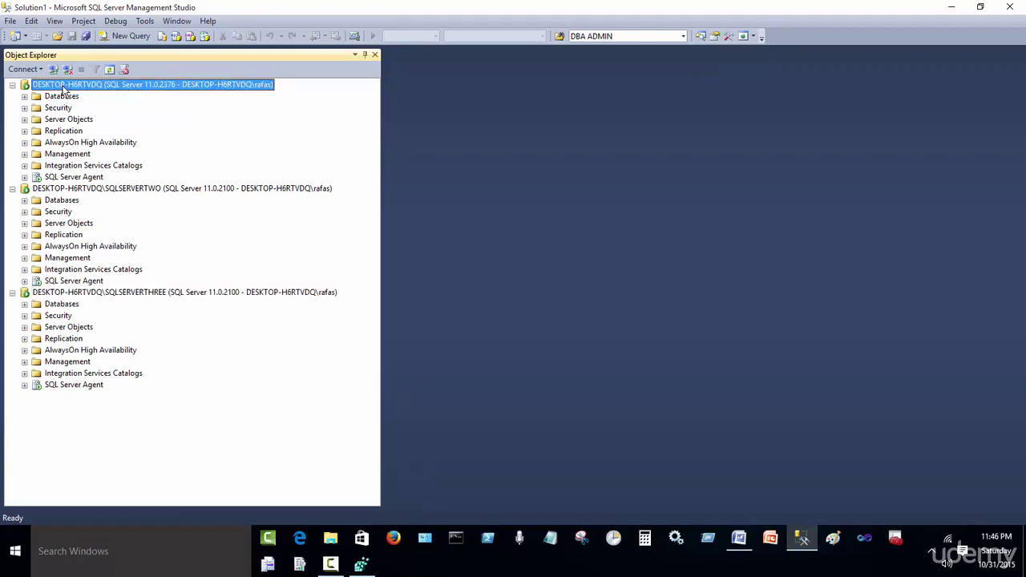
pyautogui.click(24, 177)
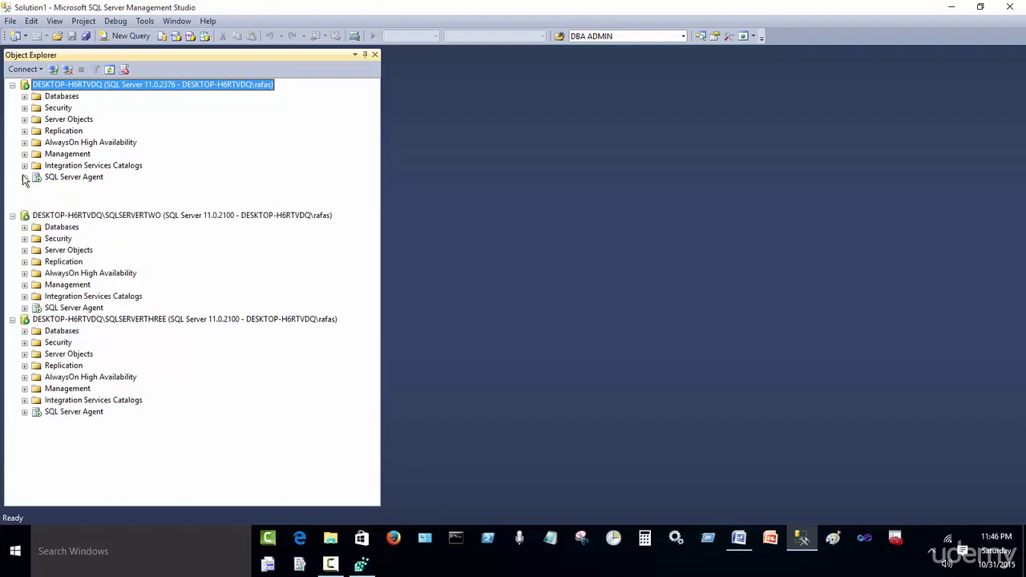
pyautogui.rightClick(75, 180)
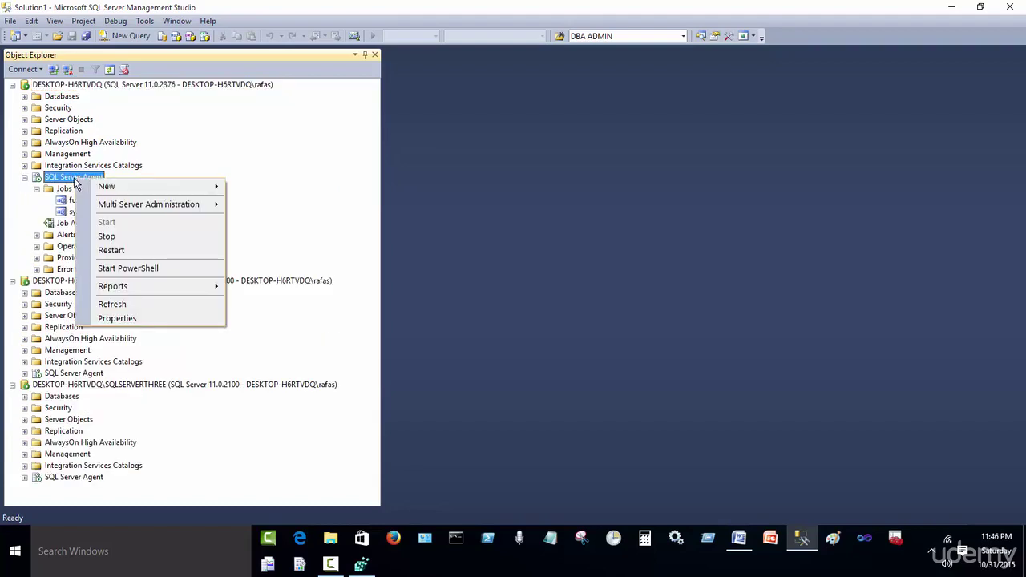
pyautogui.moveTo(191, 207)
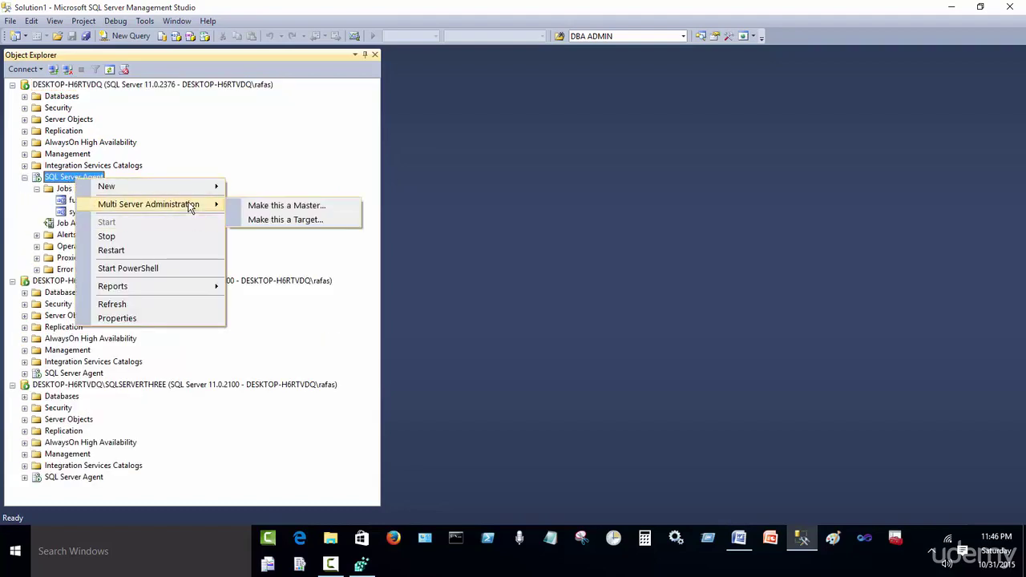
pyautogui.click(311, 208)
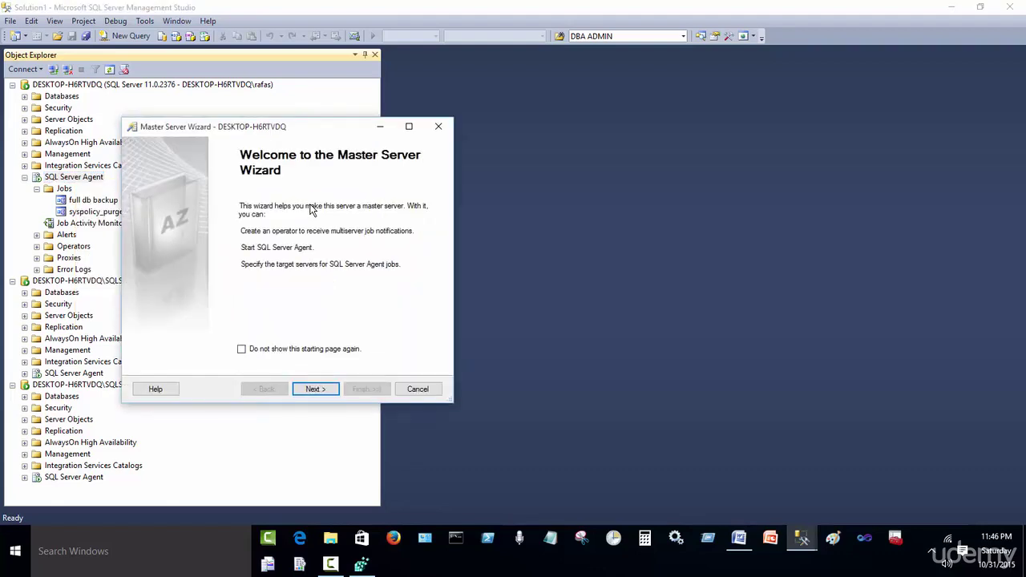
pyautogui.moveTo(343, 148); pyautogui.dragTo(485, 121)
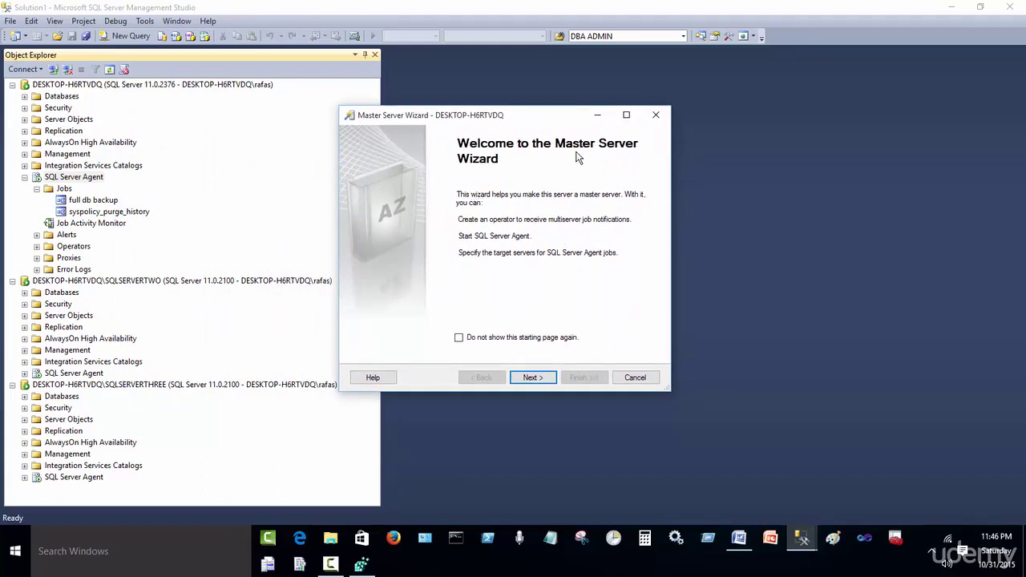
pyautogui.click(534, 378)
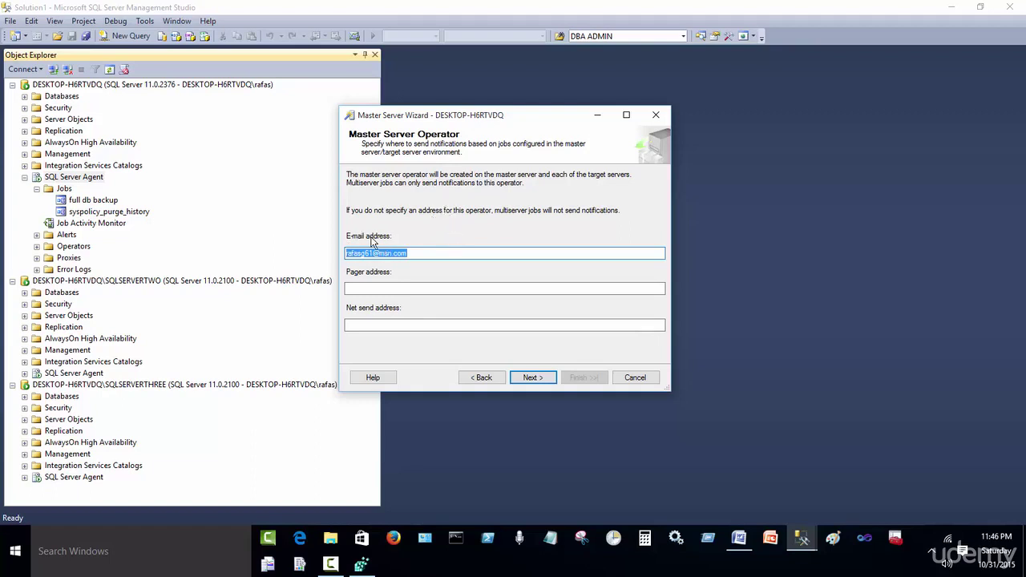
pyautogui.click(522, 376)
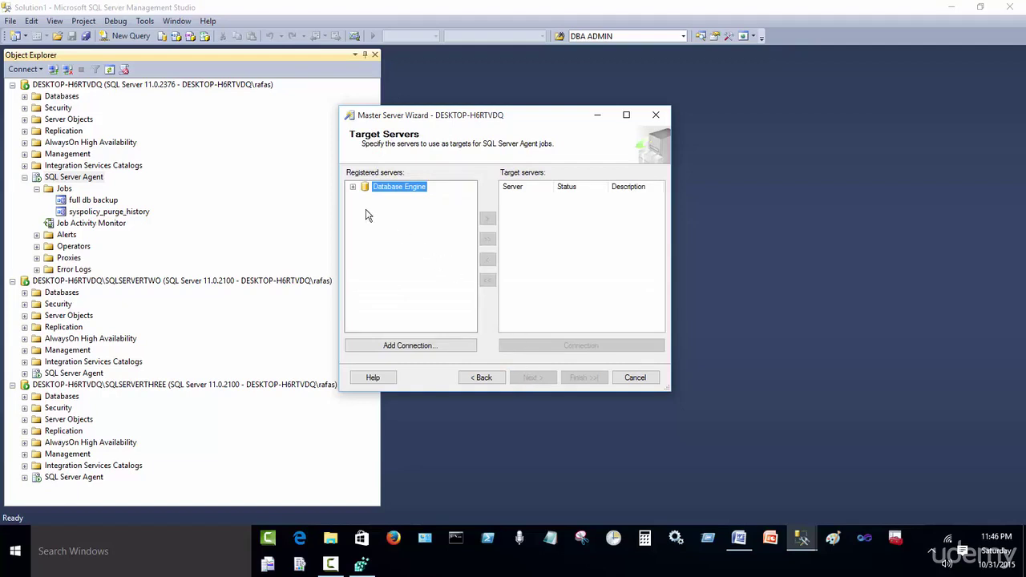
# Add the SQLSERVERTHREE and SQLSERVERTWO instances from Central Management Servers as target servers, and run the server compatibility check.
pyautogui.click(352, 187)
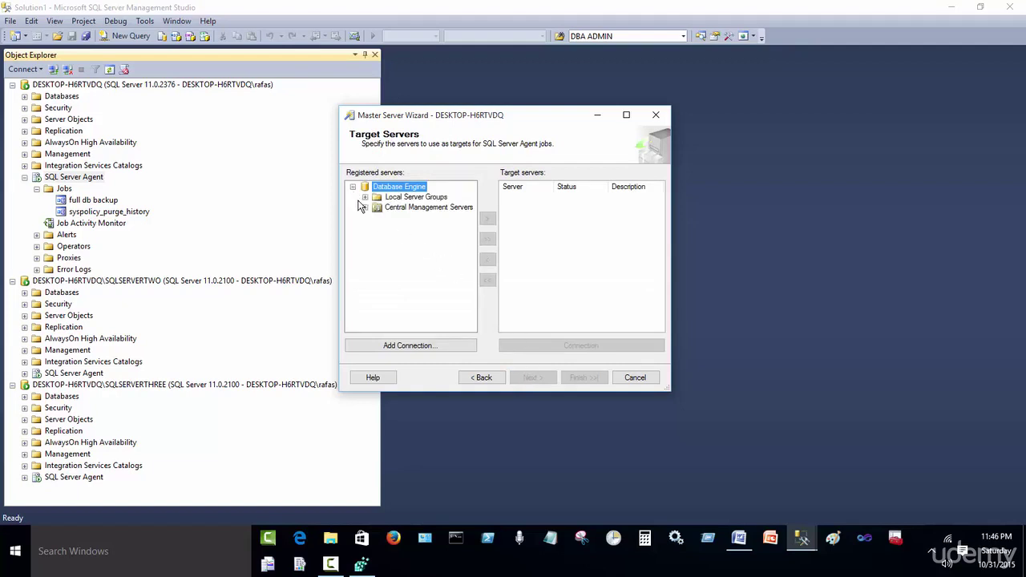
pyautogui.click(365, 208)
pyautogui.click(365, 197)
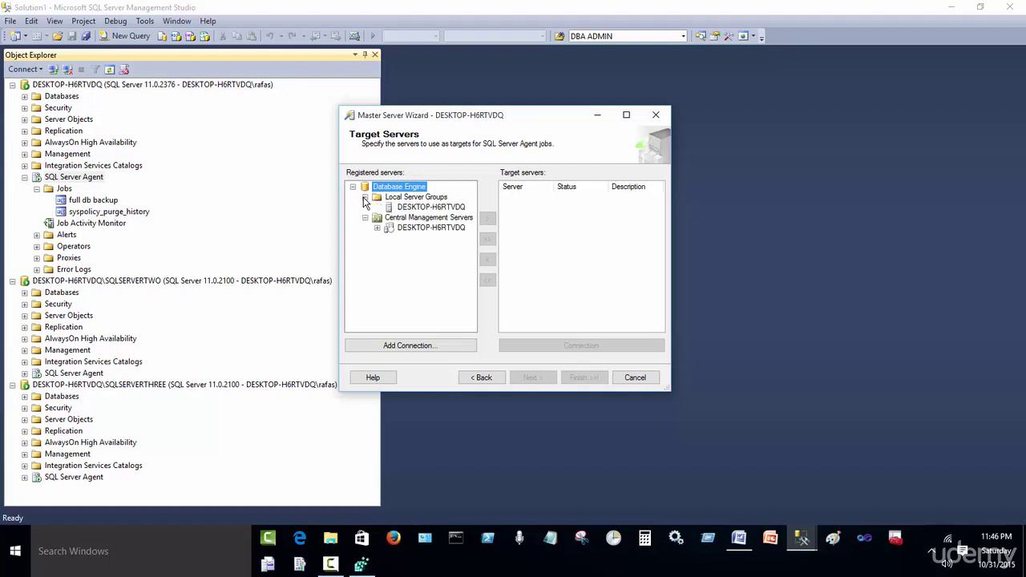
pyautogui.click(376, 227)
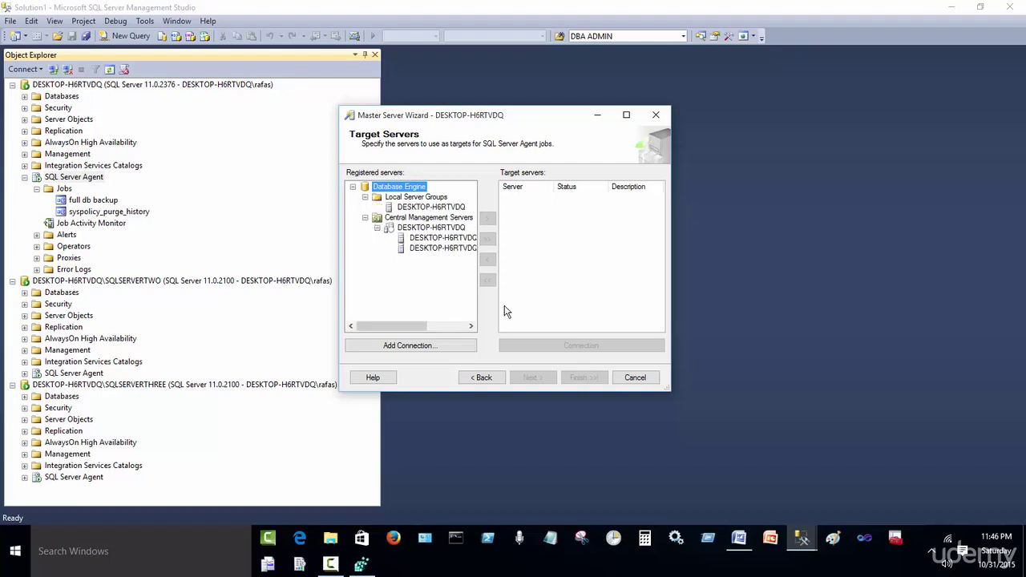
pyautogui.click(449, 238)
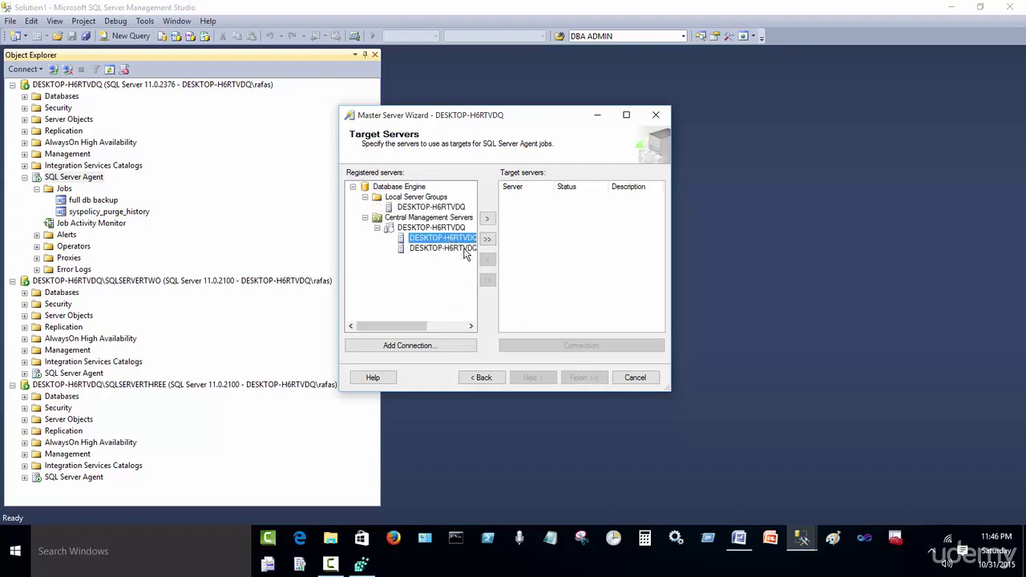
pyautogui.click(485, 220)
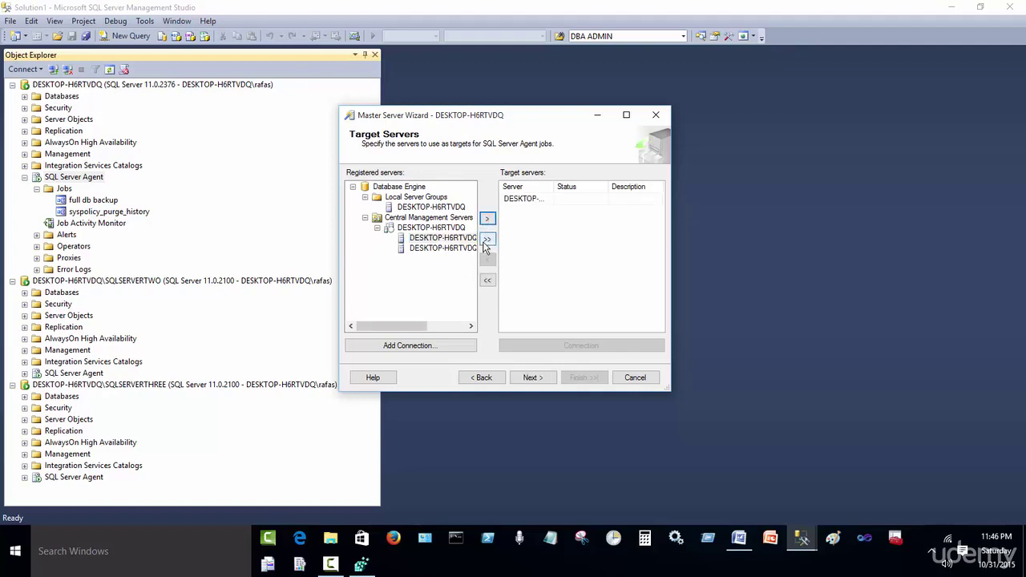
pyautogui.click(469, 249)
pyautogui.click(484, 220)
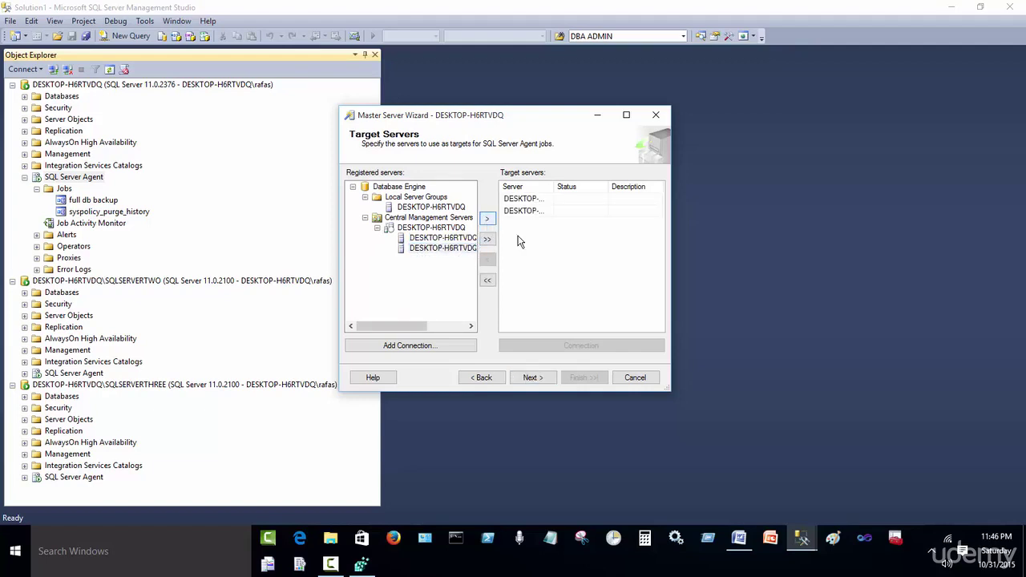
pyautogui.moveTo(551, 187); pyautogui.dragTo(780, 340)
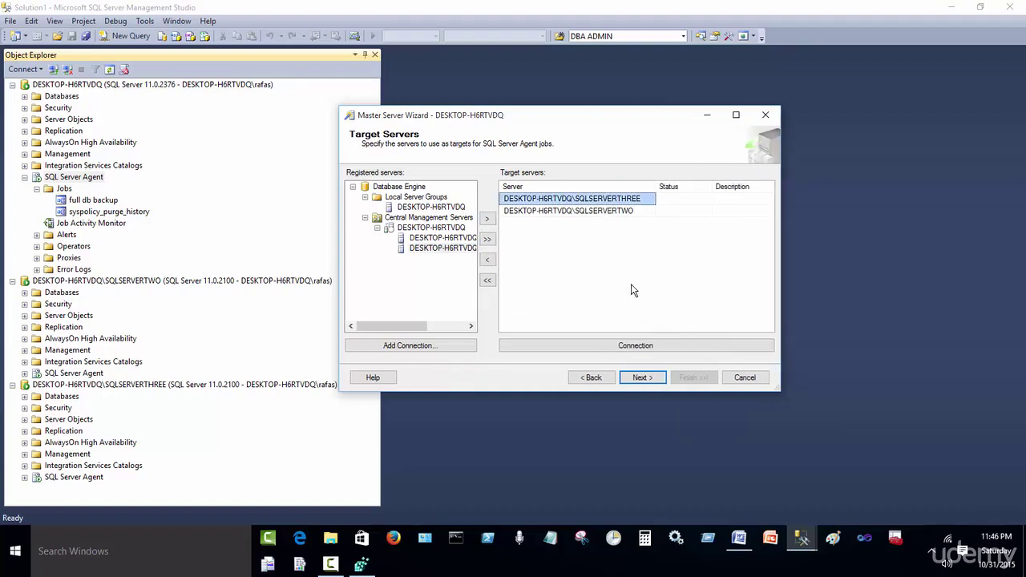
pyautogui.click(641, 377)
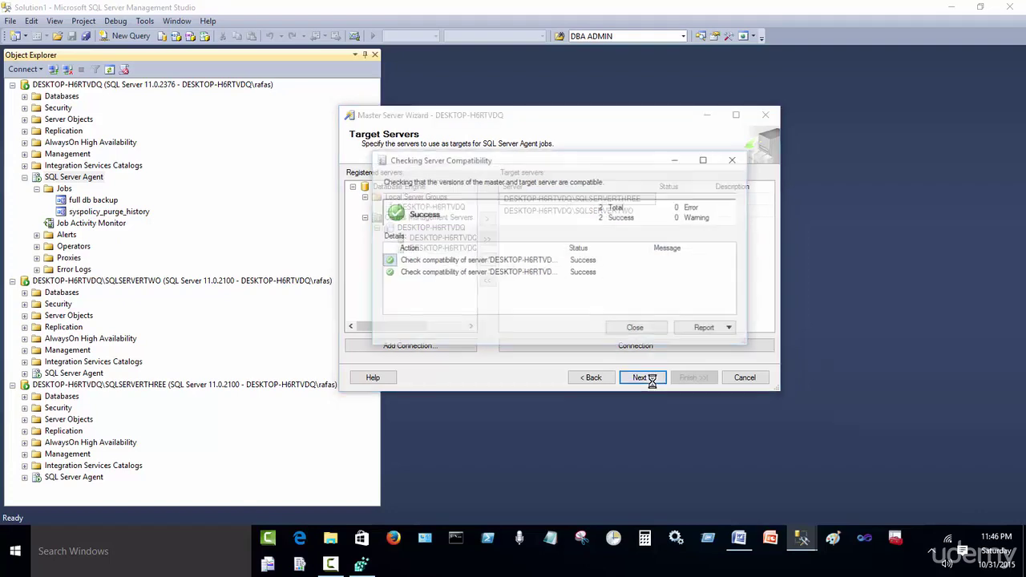
# Keep the option to create a new login with rights to the MSX, and finish enlisting both target servers in the Master Server Wizard.
pyautogui.click(636, 329)
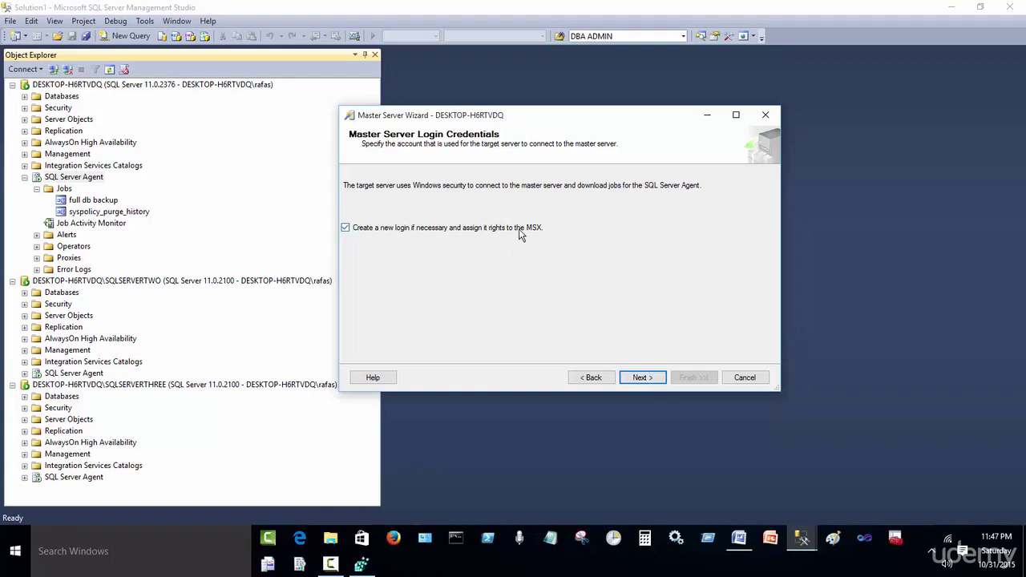
pyautogui.click(639, 377)
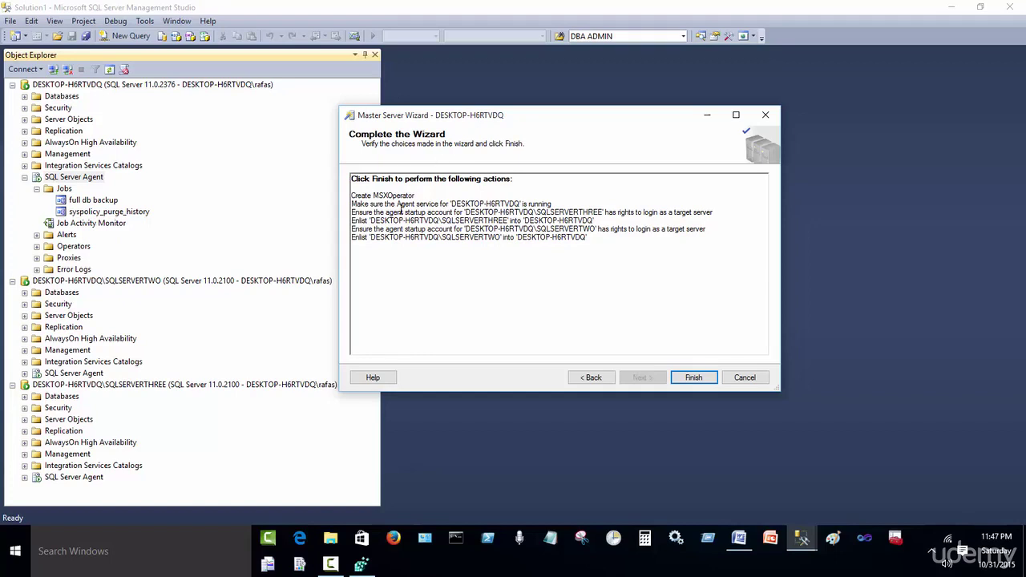
pyautogui.click(694, 378)
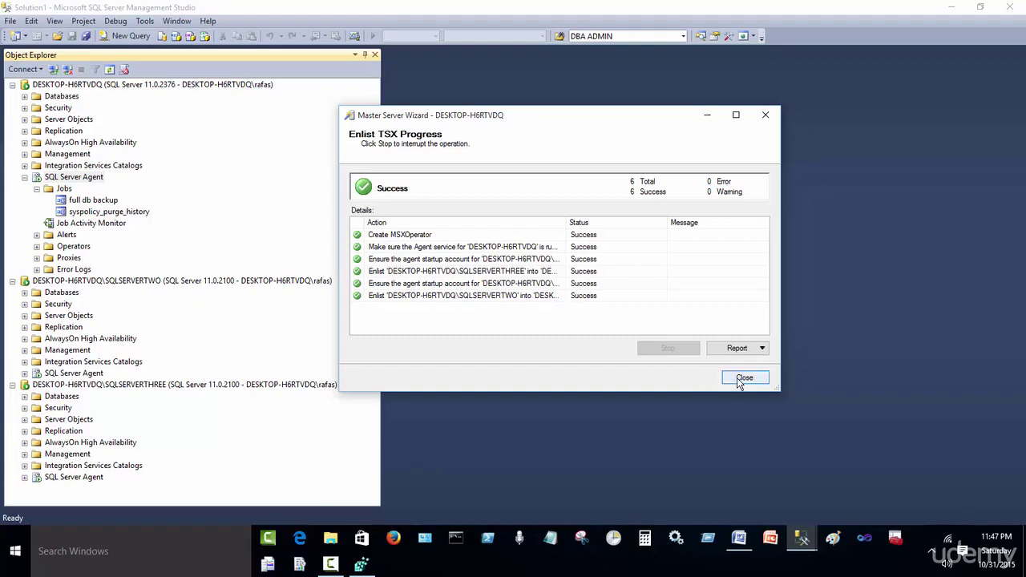
pyautogui.click(744, 377)
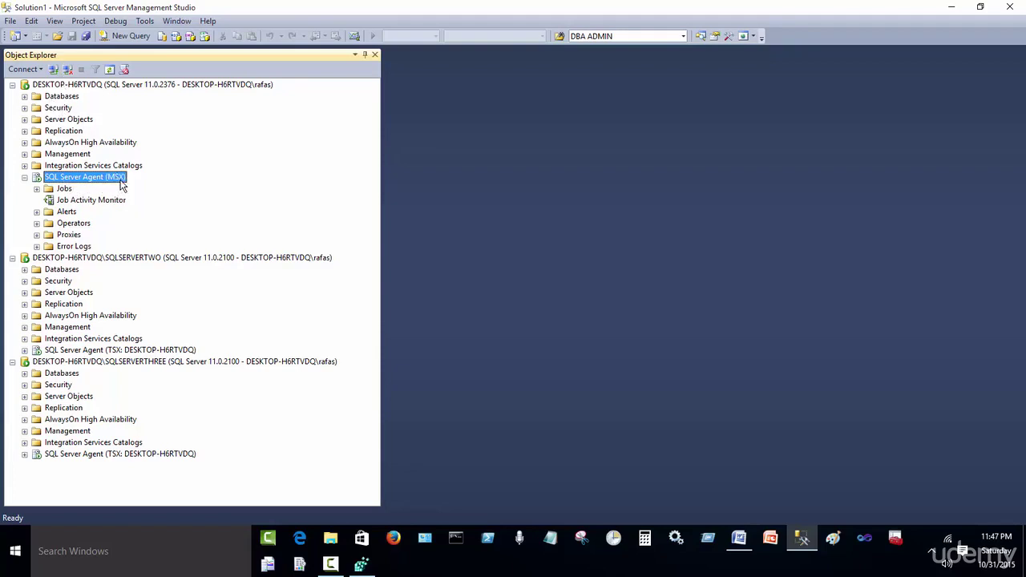
# Look over the SQL Server Agents of the master and SQLSERVERTWO, and refresh the master's SQL Server Agent.
pyautogui.click(61, 353)
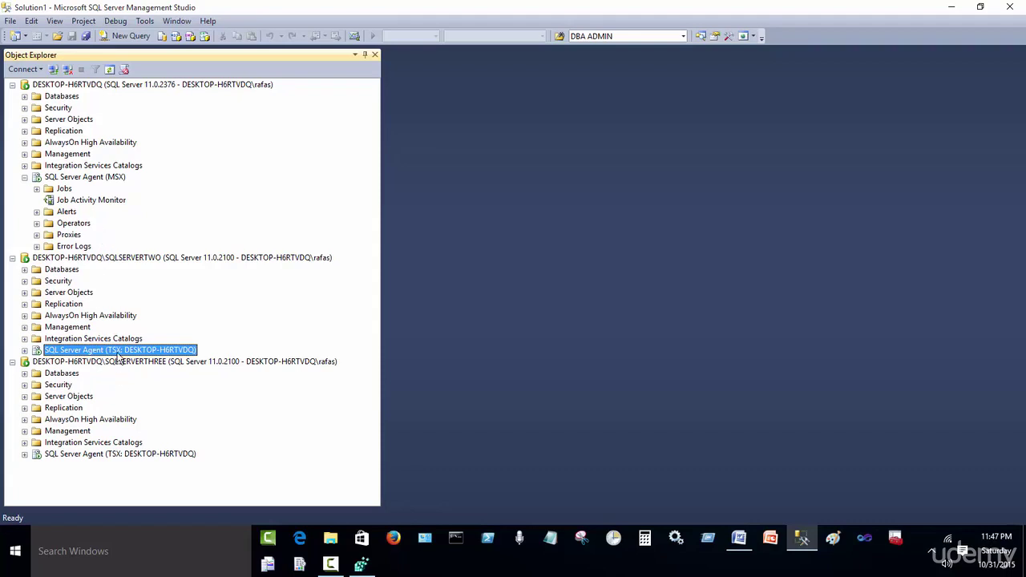
pyautogui.click(36, 189)
pyautogui.click(61, 190)
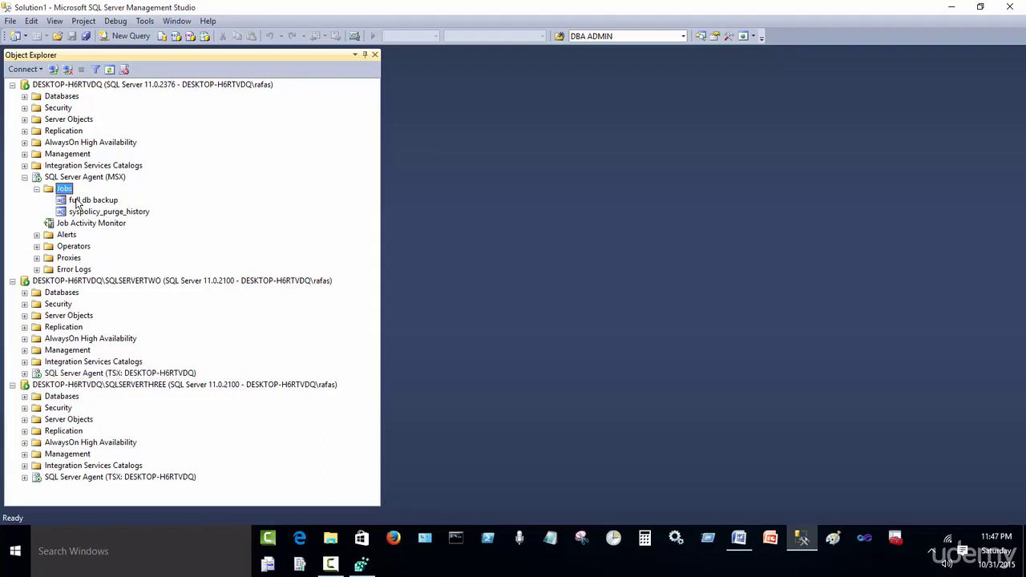
pyautogui.click(66, 234)
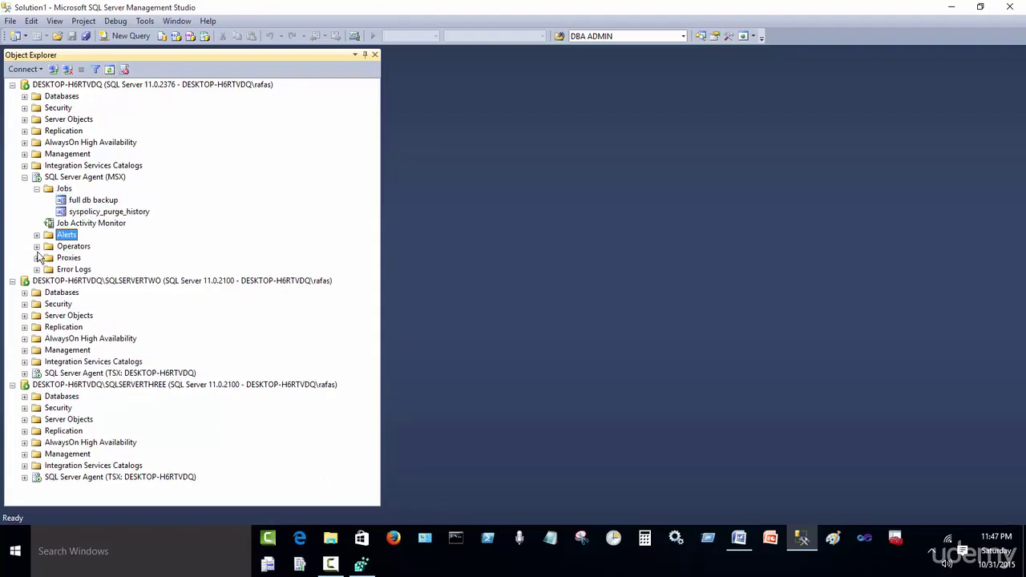
pyautogui.click(68, 178)
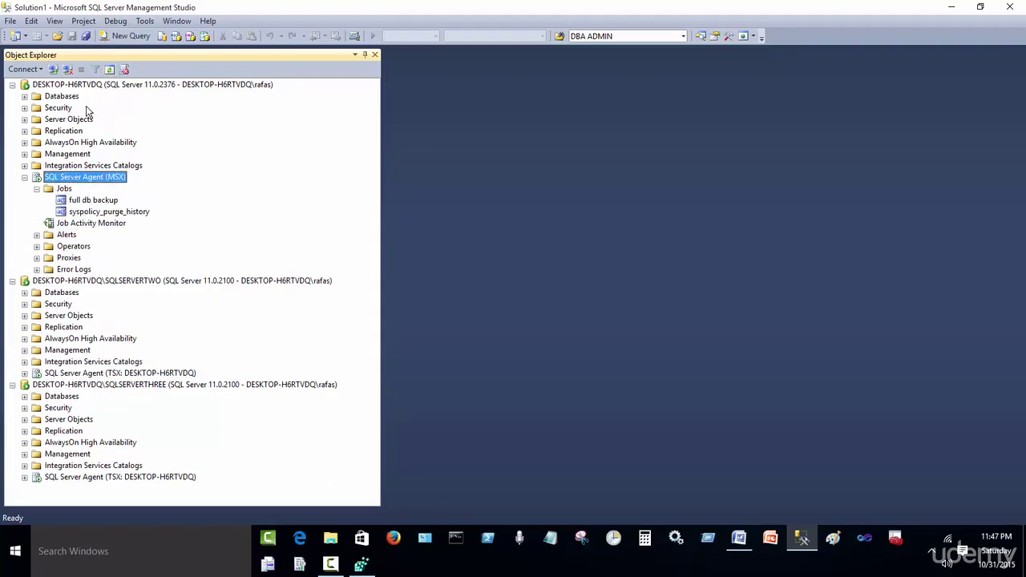
pyautogui.click(110, 70)
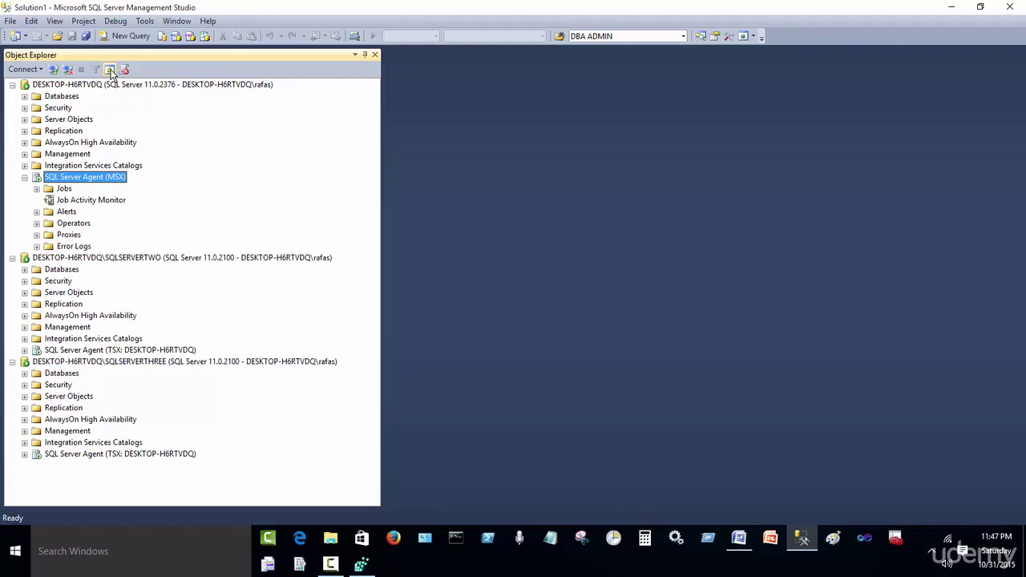
# Expand the master's Jobs and Multi-Server Jobs folders, and the Databases folders of SQLSERVERTWO and SQLSERVERTHREE.
pyautogui.click(36, 188)
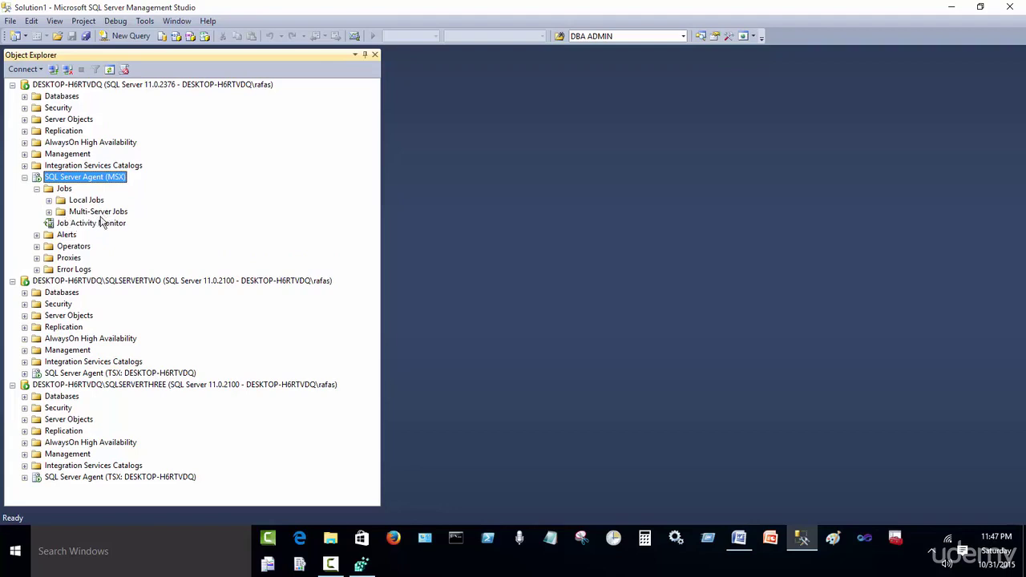
pyautogui.click(48, 212)
pyautogui.click(24, 293)
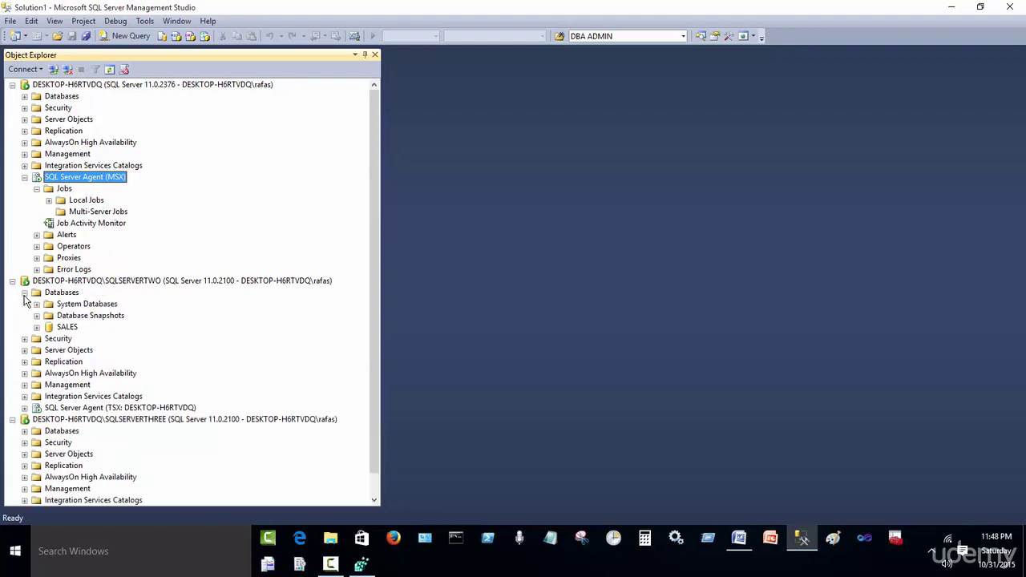
pyautogui.click(24, 431)
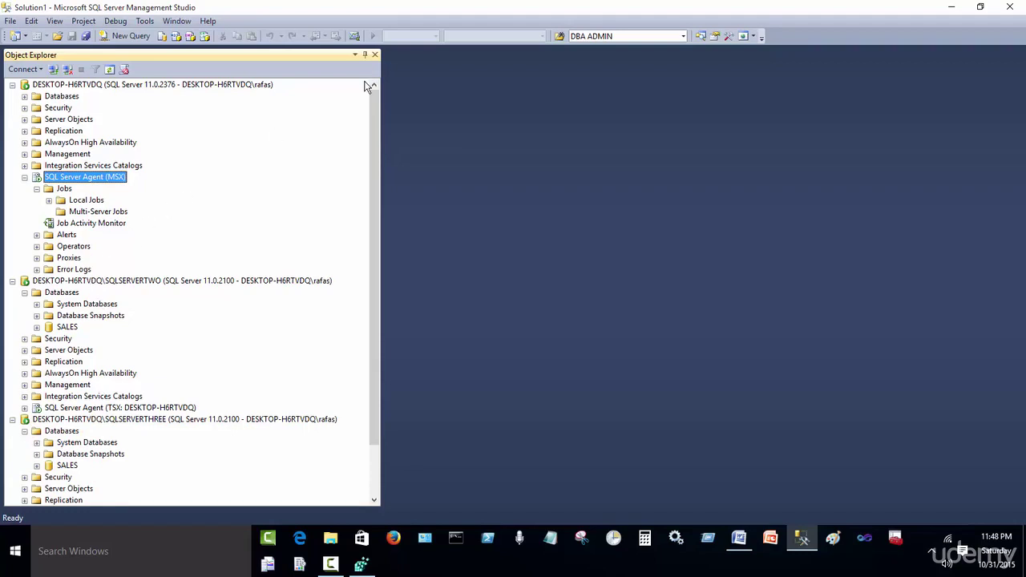
# Start a new multi-server job on the master server and name it New DB.
pyautogui.rightClick(115, 213)
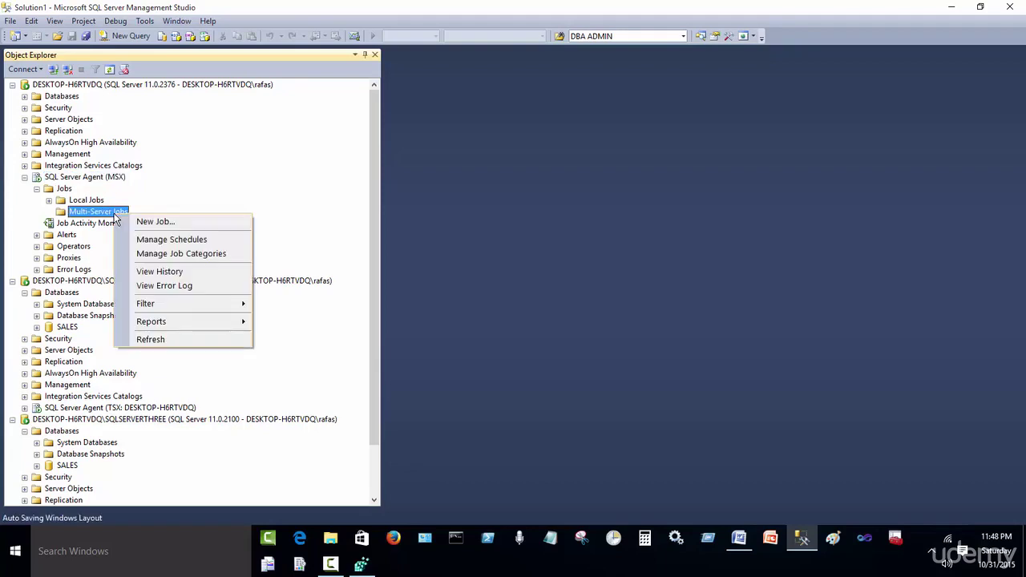
pyautogui.click(159, 222)
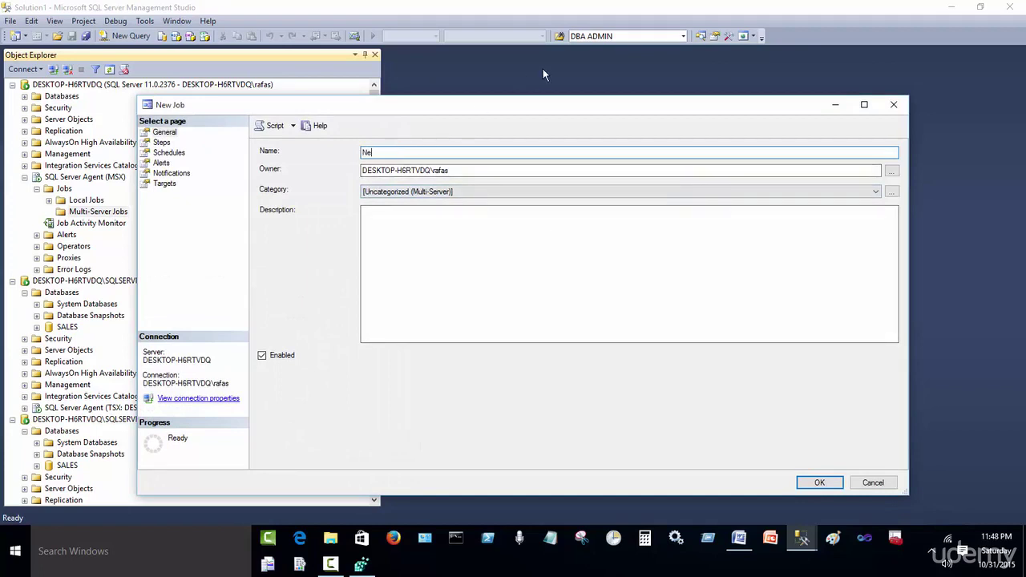
pyautogui.write('New DB')
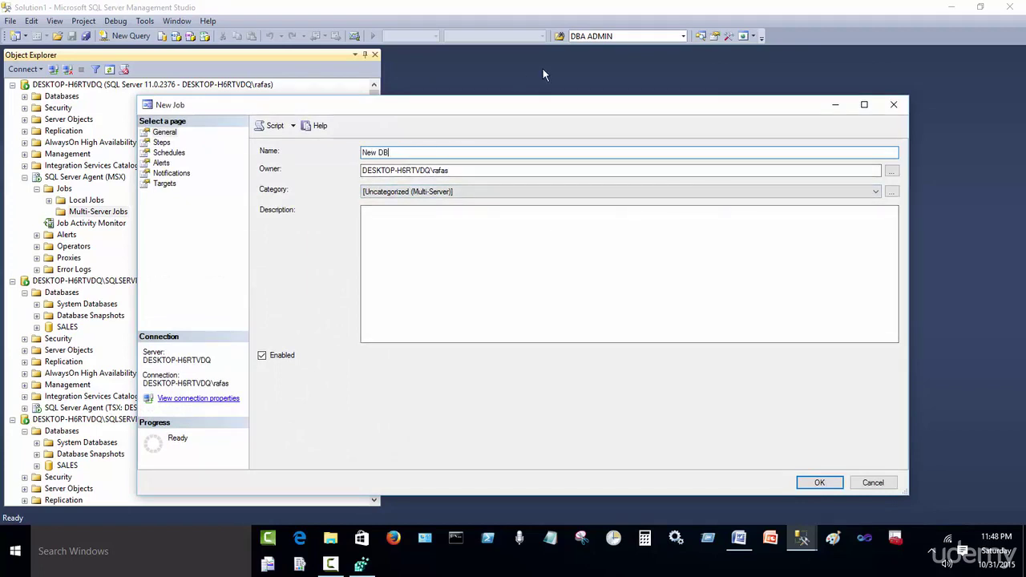
# Add a T-SQL job step named new db on the master database with the command "create database NEW" followed by "go".
pyautogui.click(161, 141)
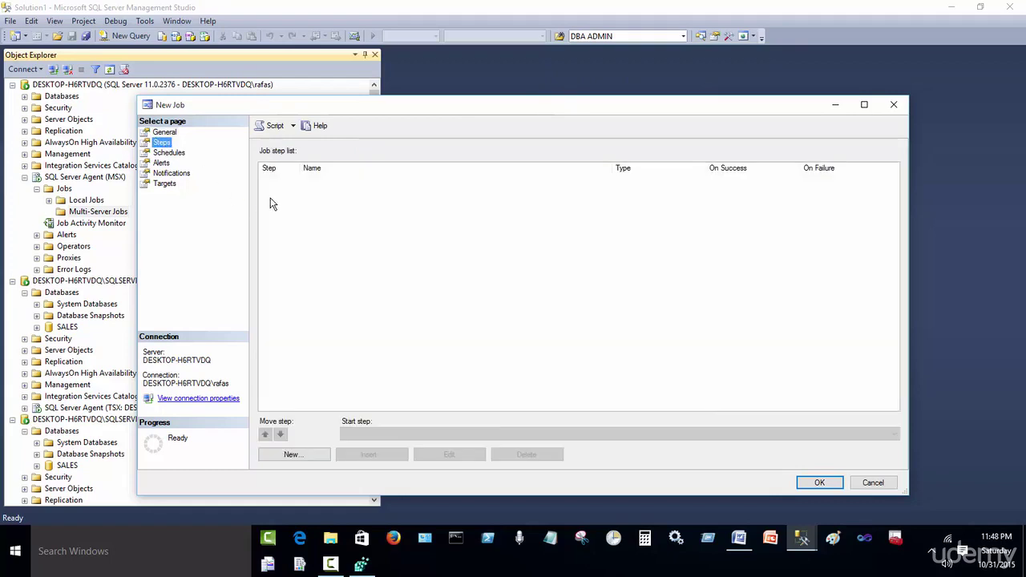
pyautogui.click(292, 454)
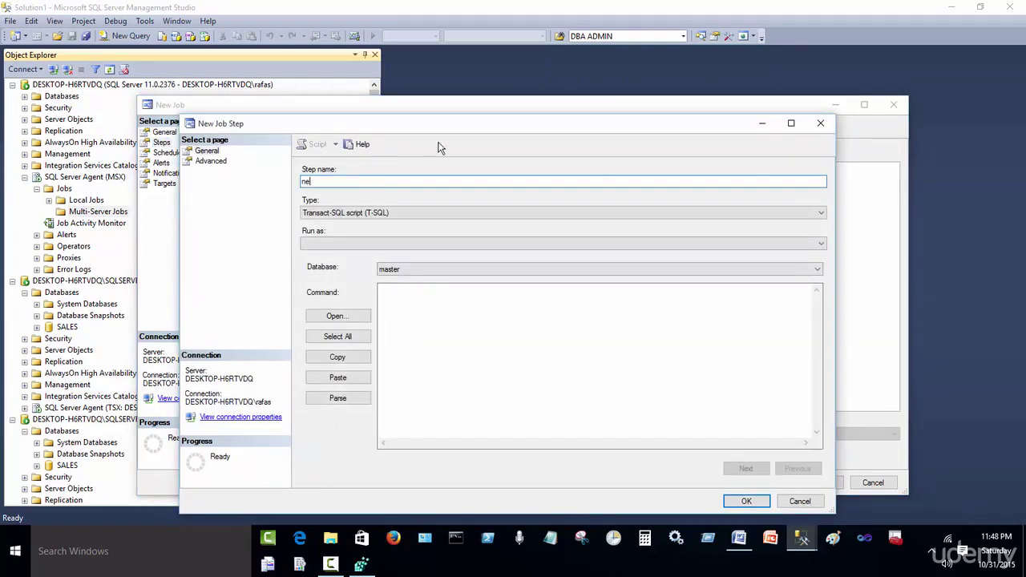
pyautogui.click(465, 340)
pyautogui.write('create database NEW')
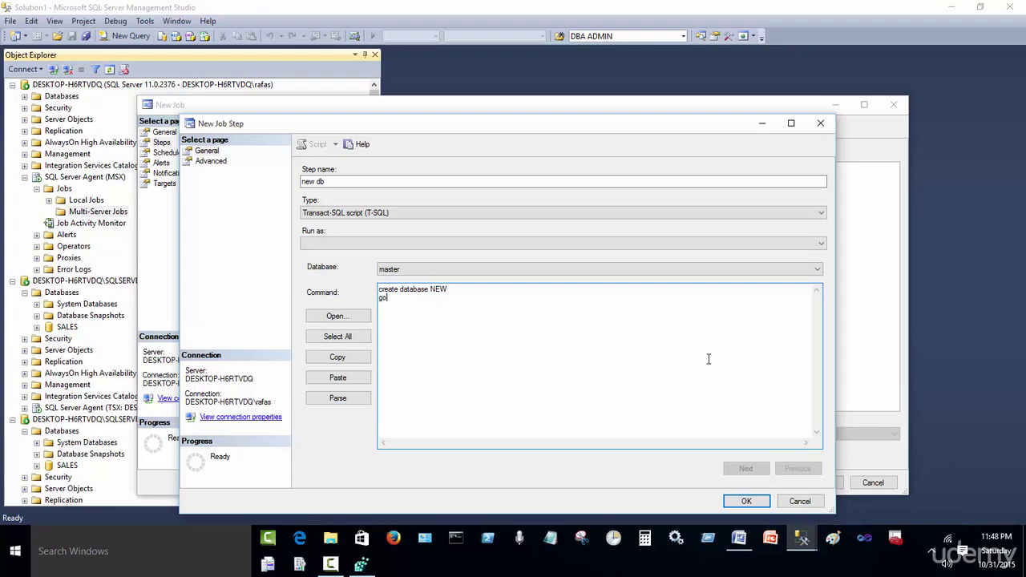
pyautogui.click(745, 500)
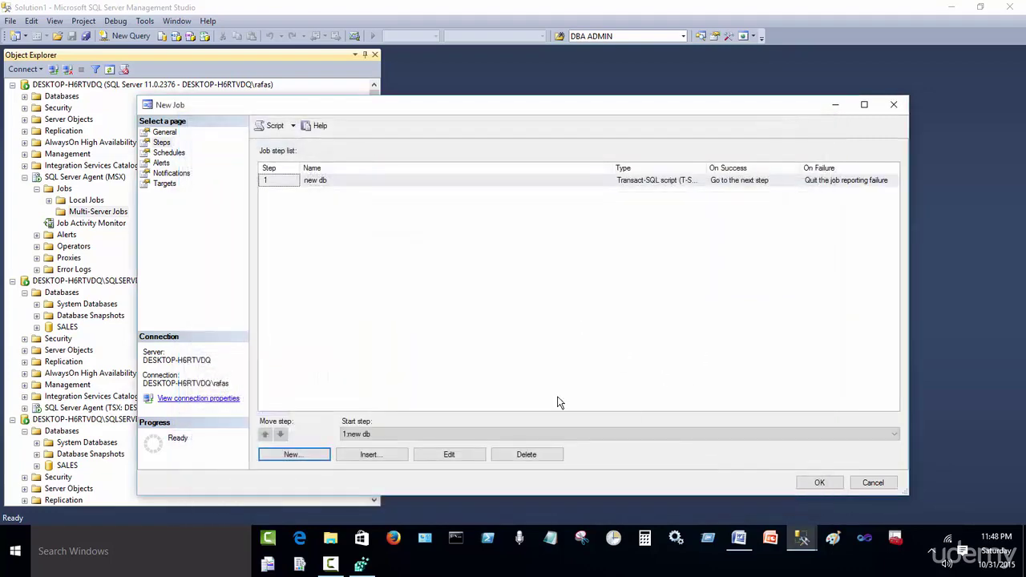
# Target the job at multiple servers, SQLSERVERTHREE and SQLSERVERTWO, and save it.
pyautogui.click(818, 484)
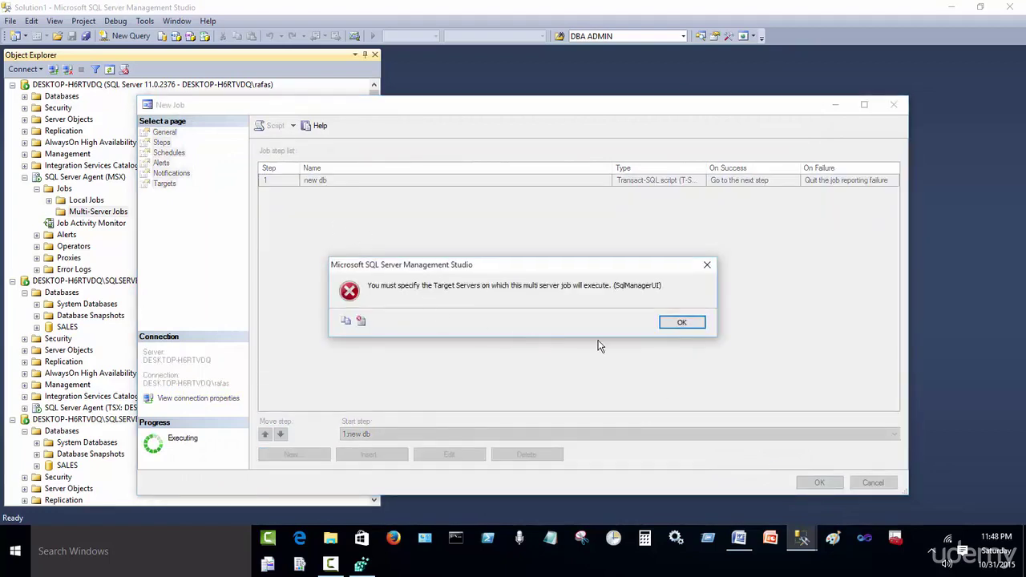
pyautogui.click(679, 321)
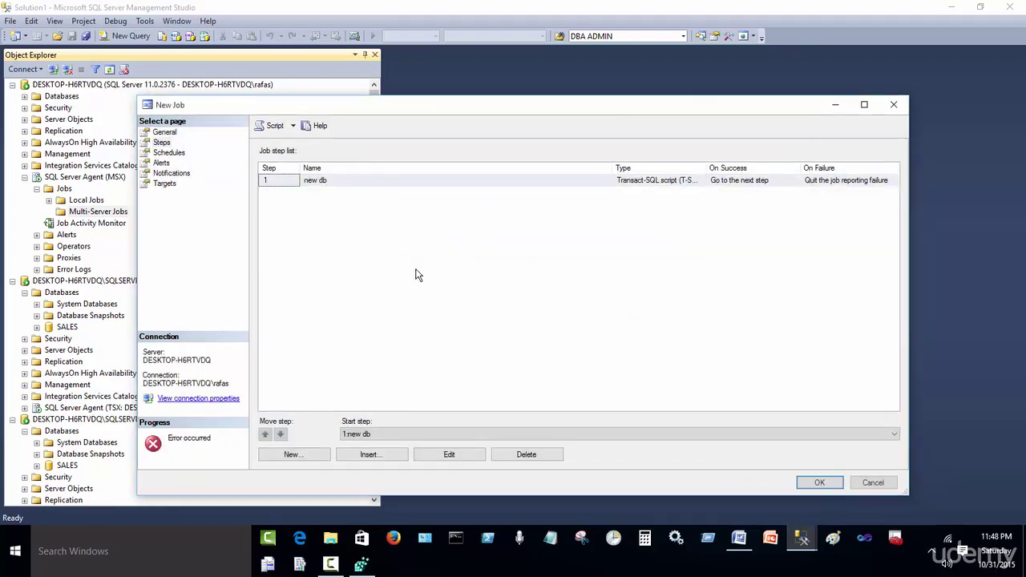
pyautogui.click(164, 184)
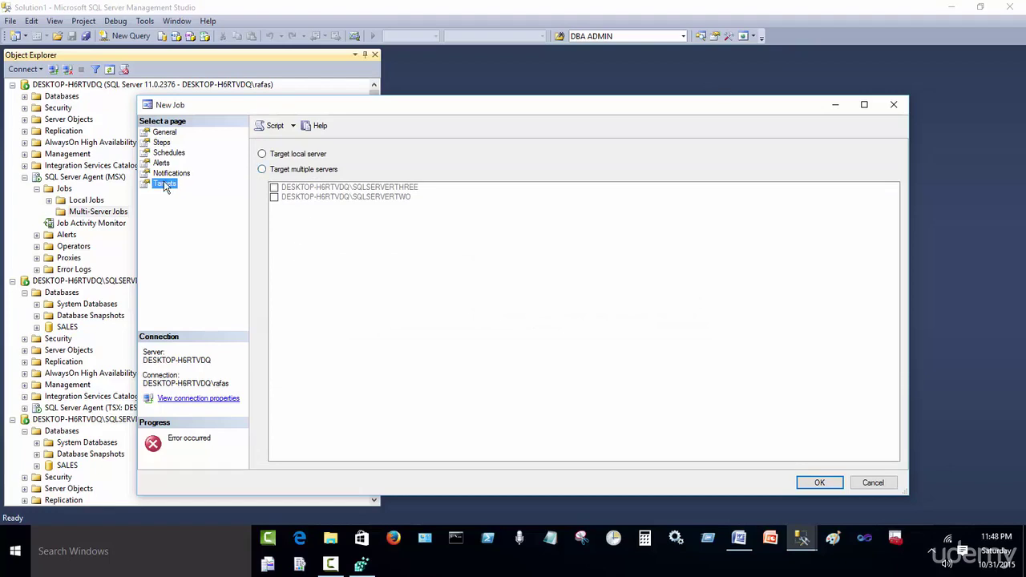
pyautogui.click(264, 172)
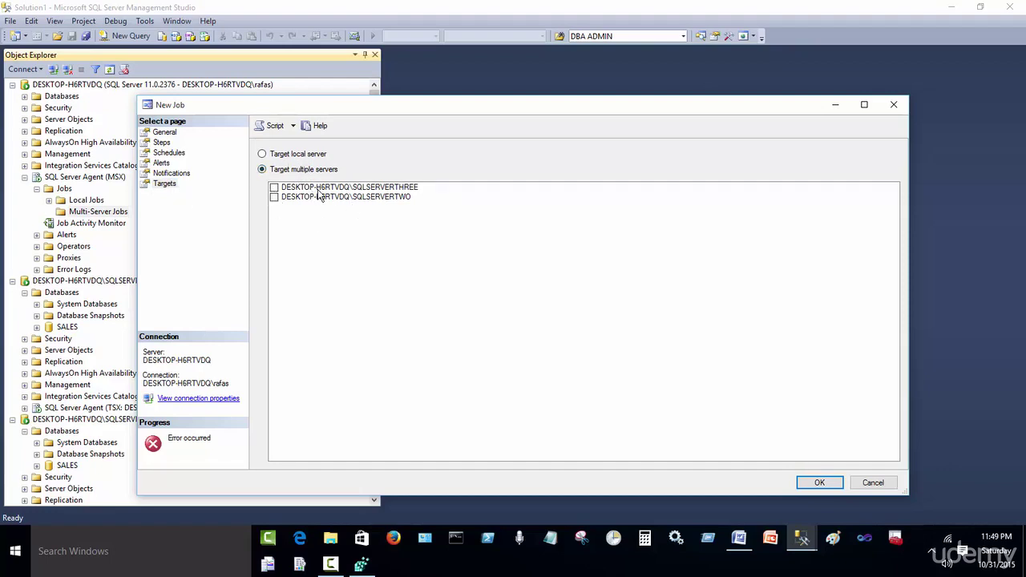
pyautogui.click(274, 187)
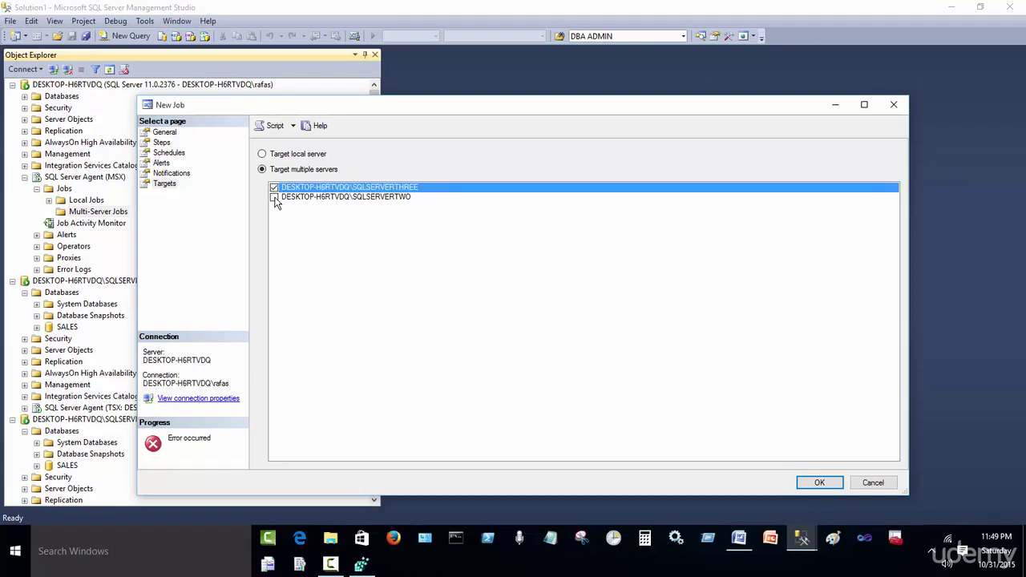
pyautogui.click(274, 197)
pyautogui.click(819, 482)
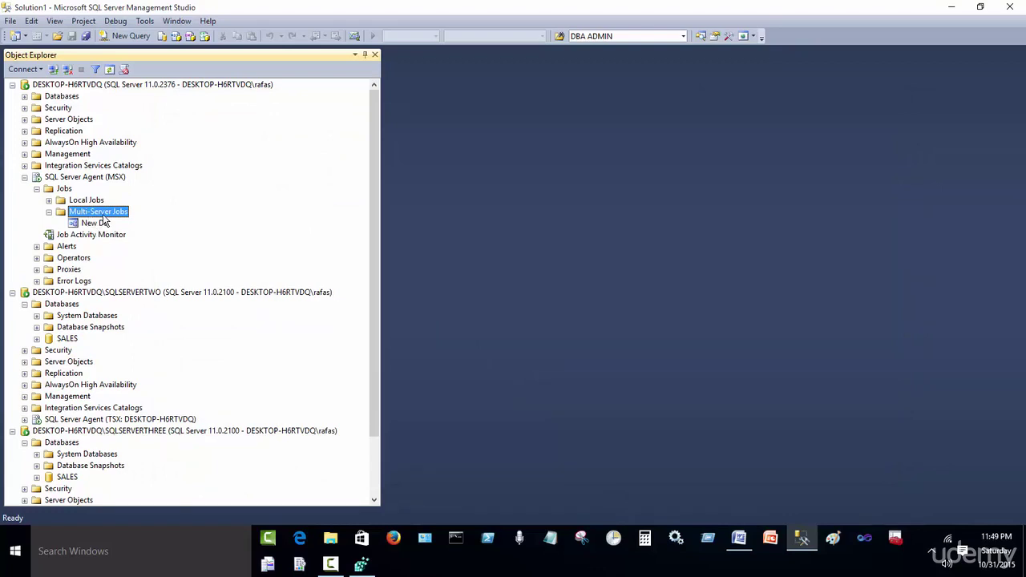
# Start the New DB multi-server job from the master's SQL Server Agent and close the progress dialog.
pyautogui.moveTo(371, 205); pyautogui.dragTo(367, 232)
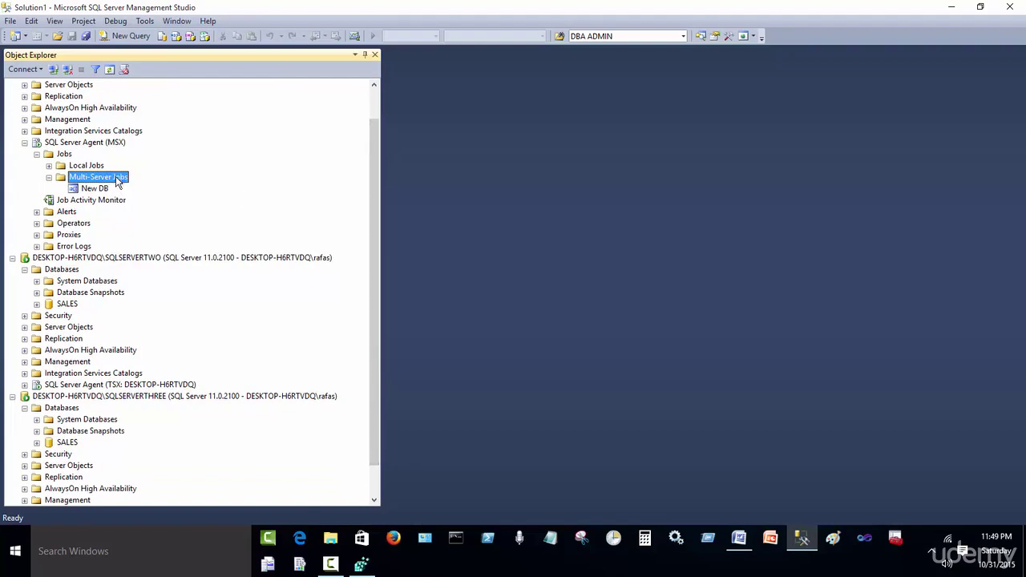
pyautogui.click(74, 271)
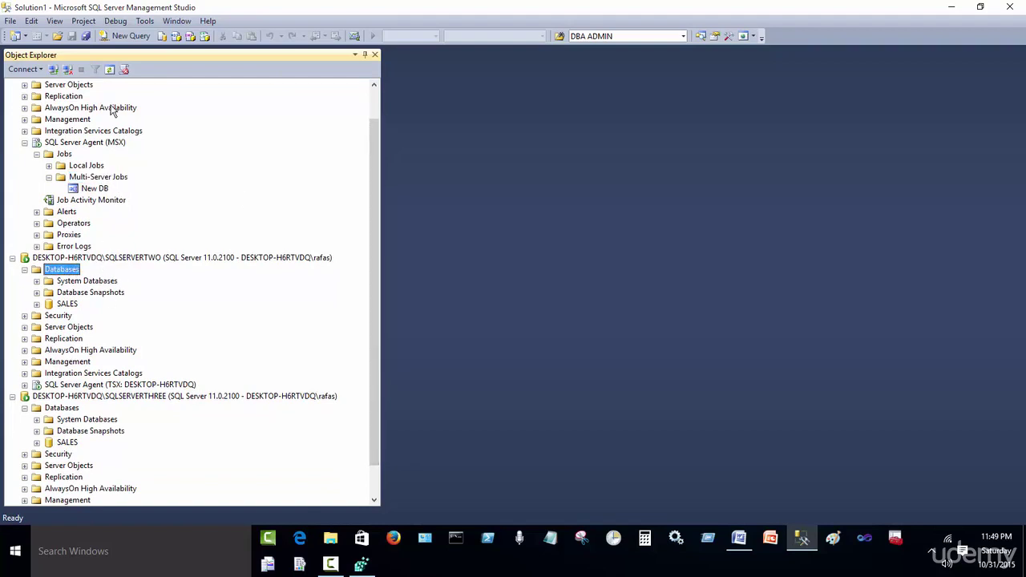
pyautogui.click(62, 410)
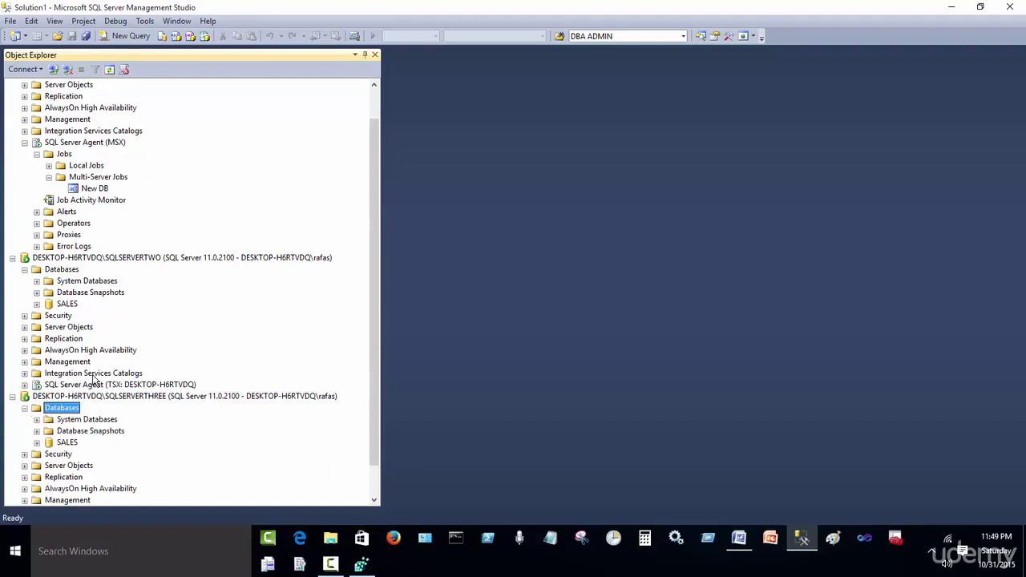
pyautogui.rightClick(96, 190)
pyautogui.click(148, 213)
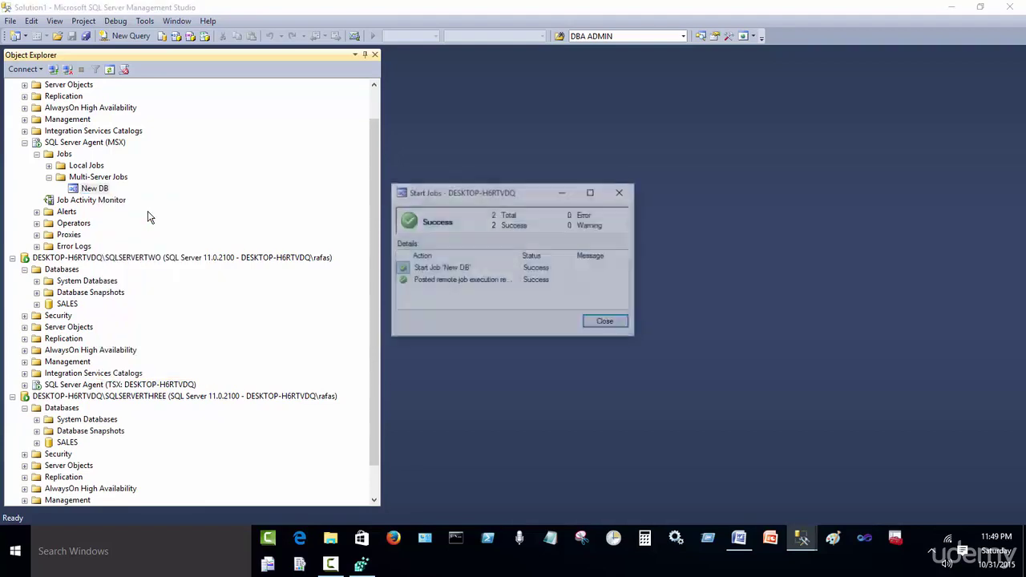
pyautogui.click(607, 322)
# Refresh the Databases folder of SQLSERVERTWO to check for the new database.
pyautogui.moveTo(376, 206); pyautogui.dragTo(375, 242)
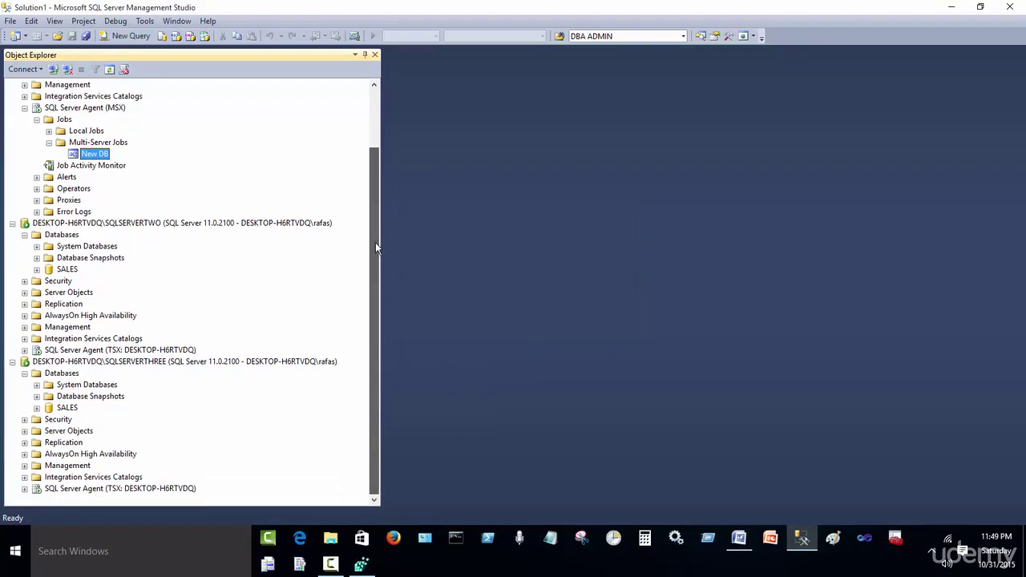
pyautogui.click(62, 235)
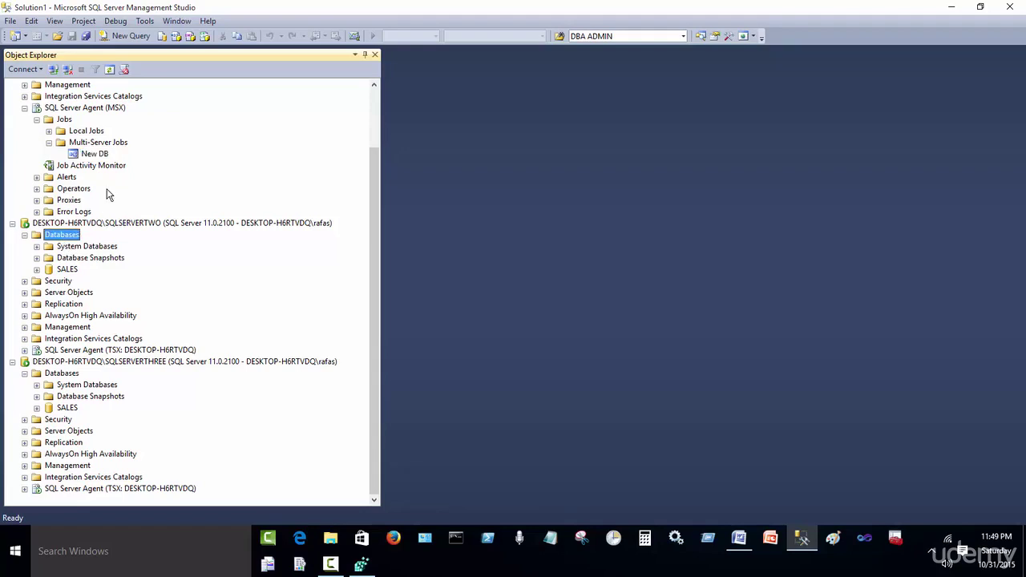
pyautogui.click(109, 70)
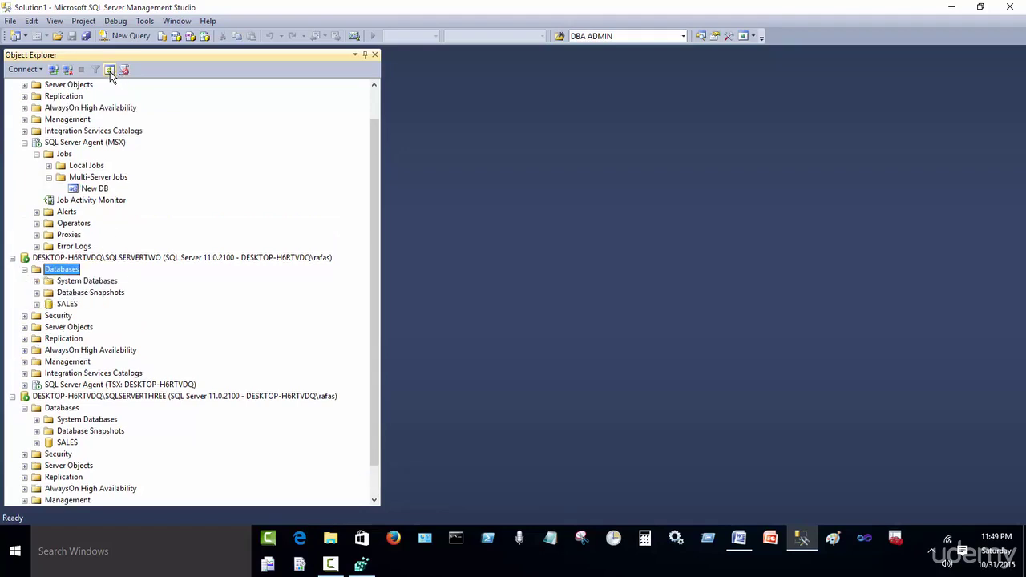
pyautogui.moveTo(370, 226); pyautogui.dragTo(356, 290)
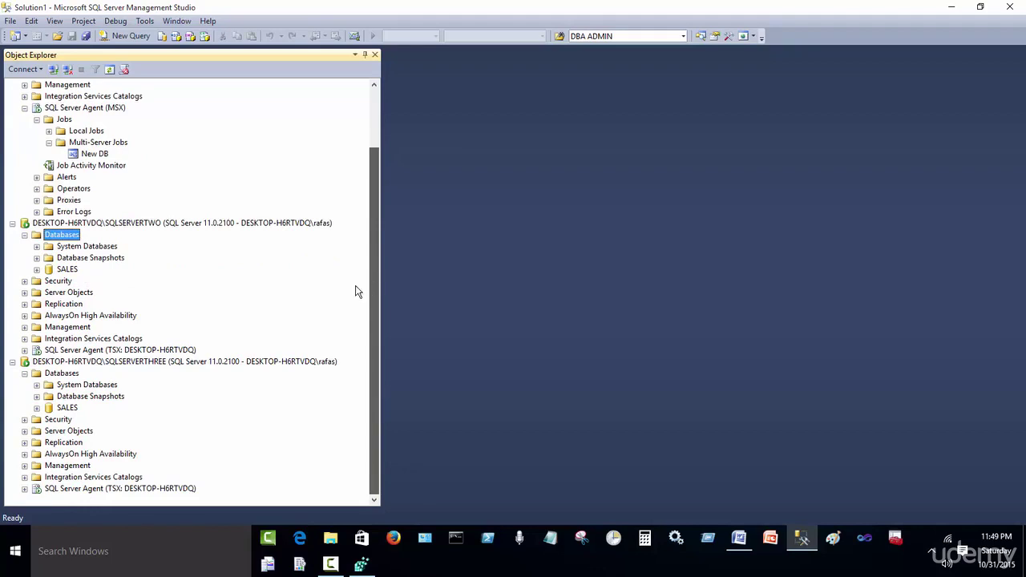
# Expand the Jobs folder under SQLSERVERTWO's SQL Server Agent to check for the distributed New DB job.
pyautogui.click(24, 351)
pyautogui.click(37, 362)
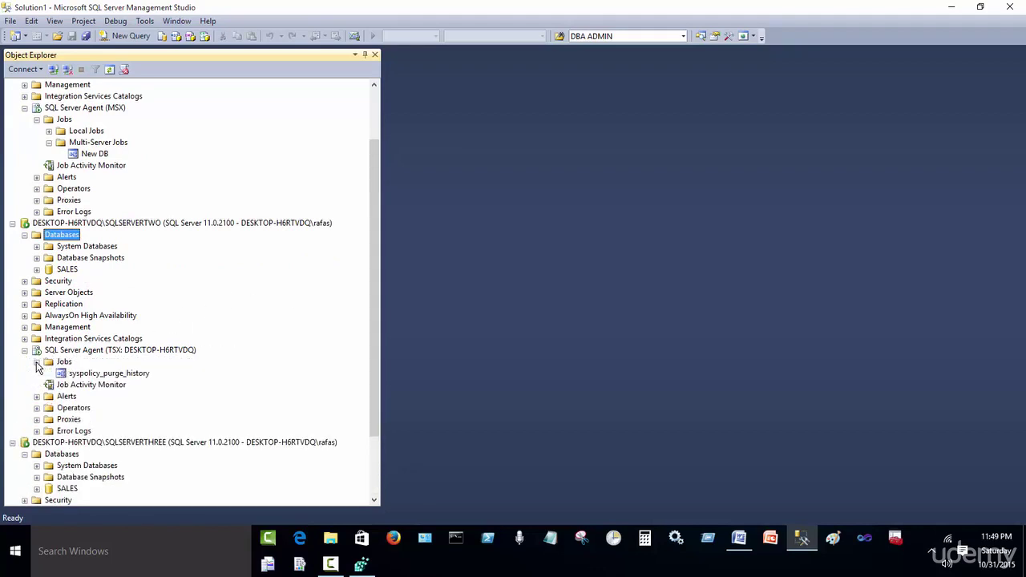
pyautogui.click(63, 363)
pyautogui.scroll(-3, 87, 492)
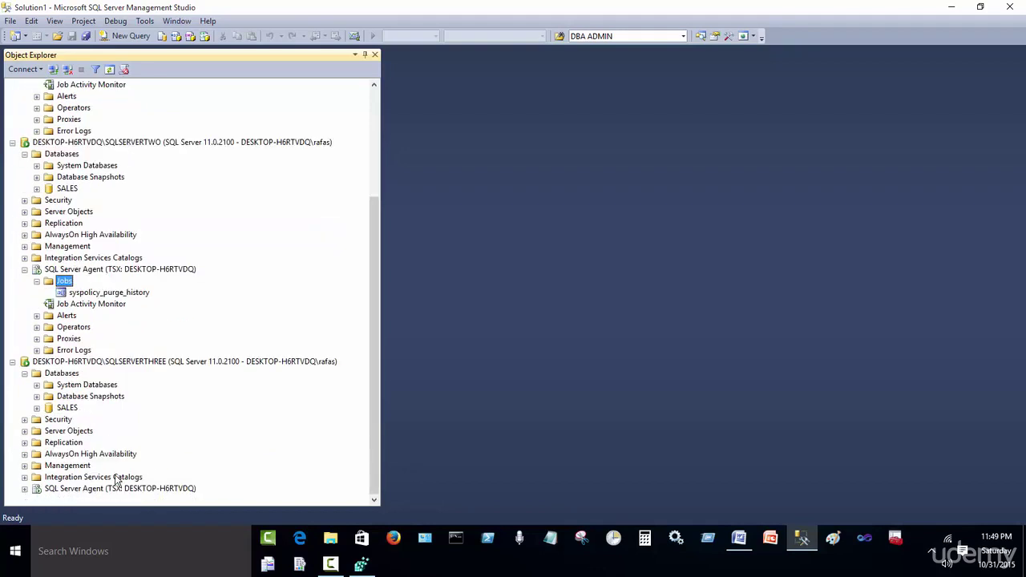
# Expand the Jobs folder under SQLSERVERTHREE's SQL Server Agent and refresh SQLSERVERTWO's Jobs folder to check for the New DB job.
pyautogui.click(25, 488)
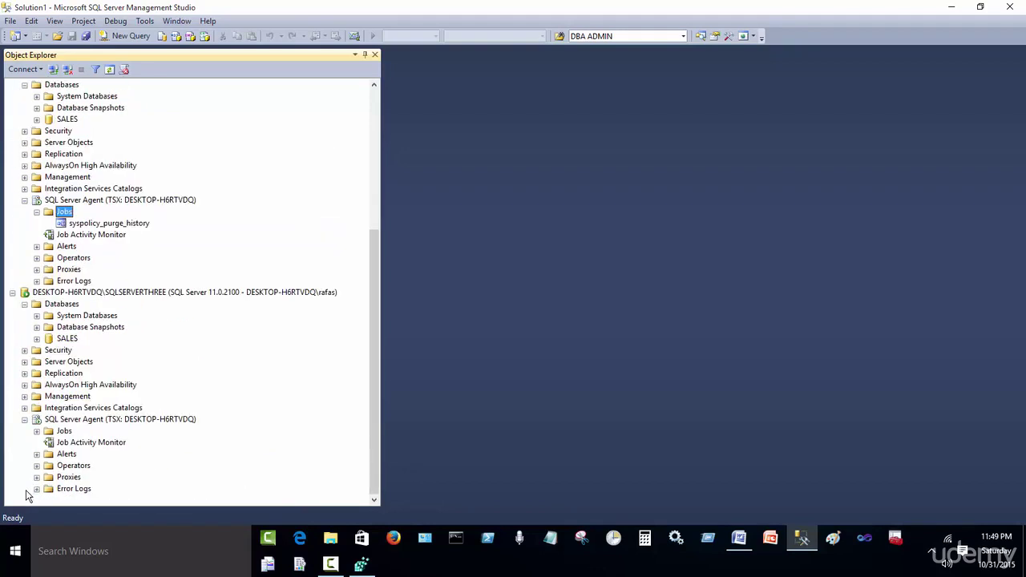
pyautogui.click(37, 431)
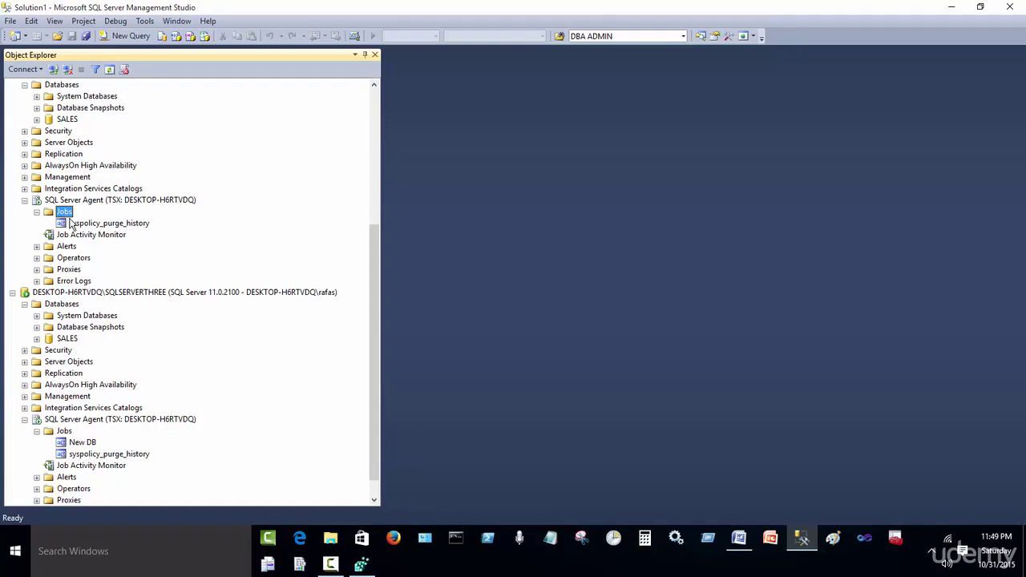
pyautogui.click(109, 69)
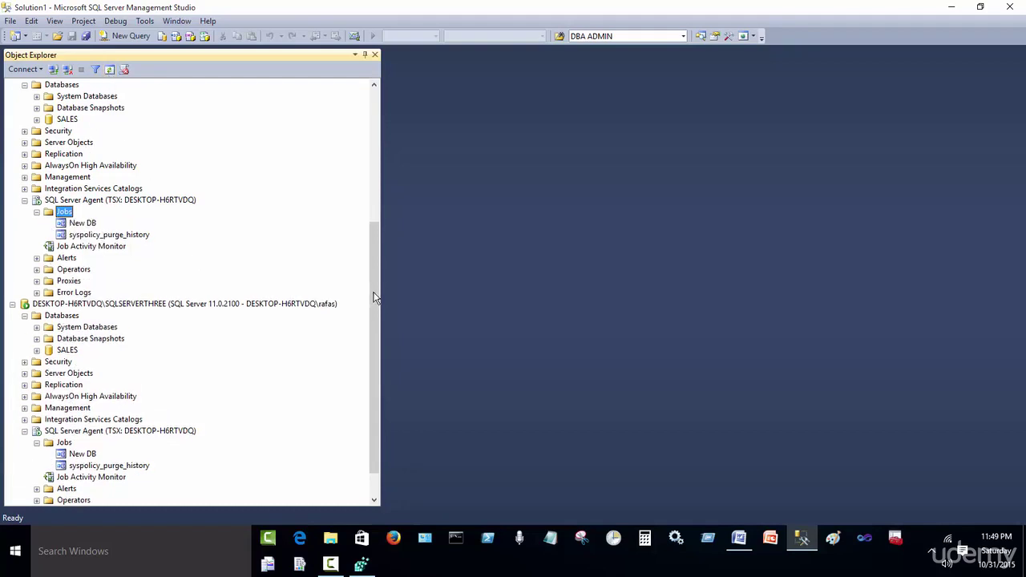
# Refresh SQLSERVERTWO's Databases folder again and select the NEW database.
pyautogui.moveTo(373, 297); pyautogui.dragTo(370, 156)
pyautogui.click(63, 304)
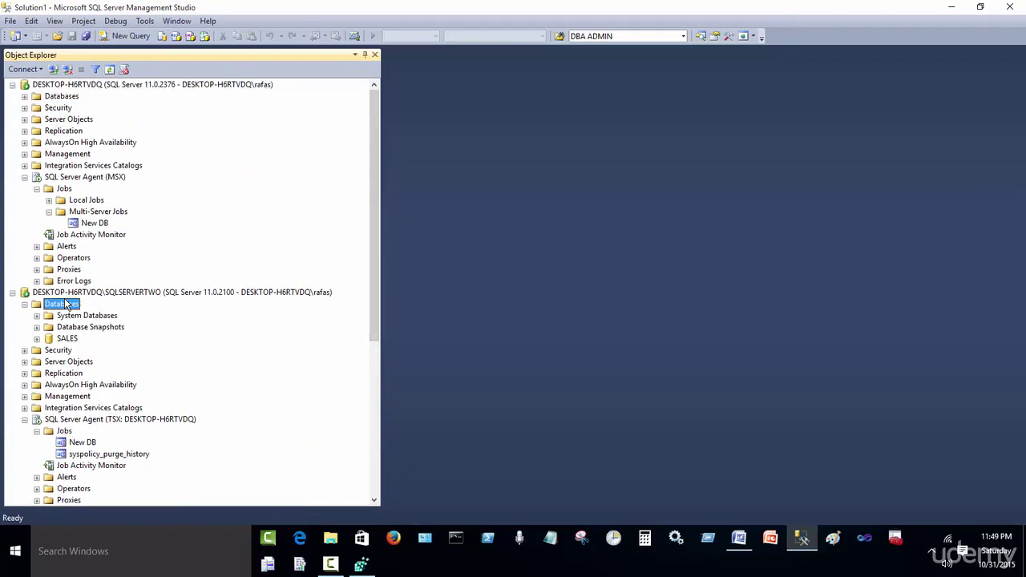
pyautogui.click(111, 71)
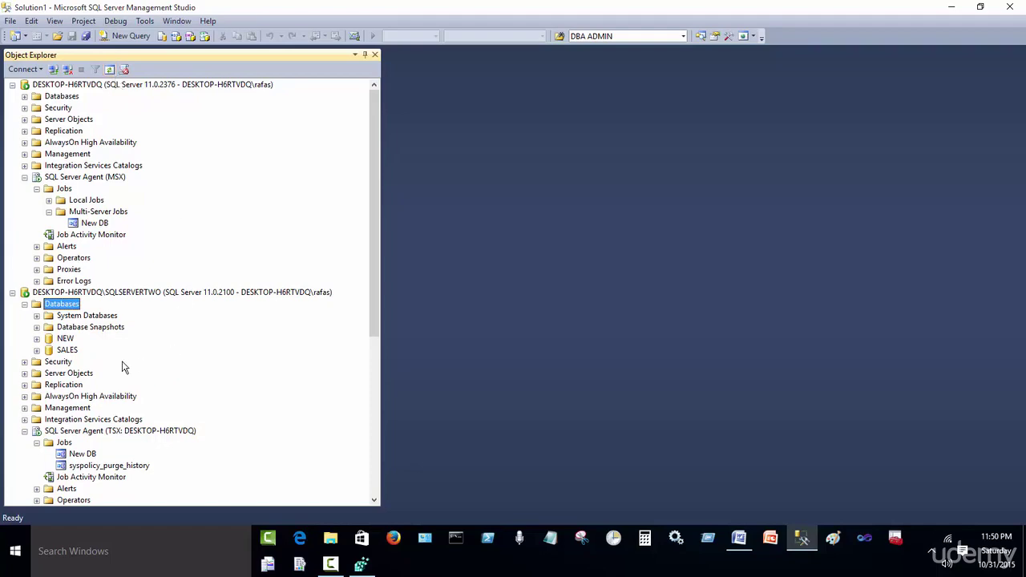
pyautogui.click(66, 339)
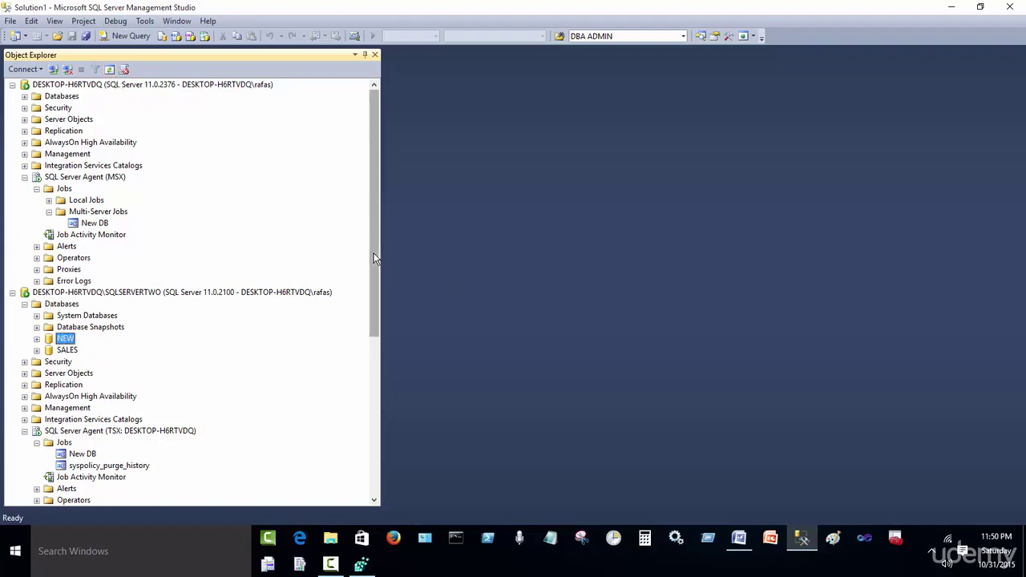
# Refresh SQLSERVERTHREE's Databases folder and select the NEW database.
pyautogui.moveTo(375, 261); pyautogui.dragTo(358, 405)
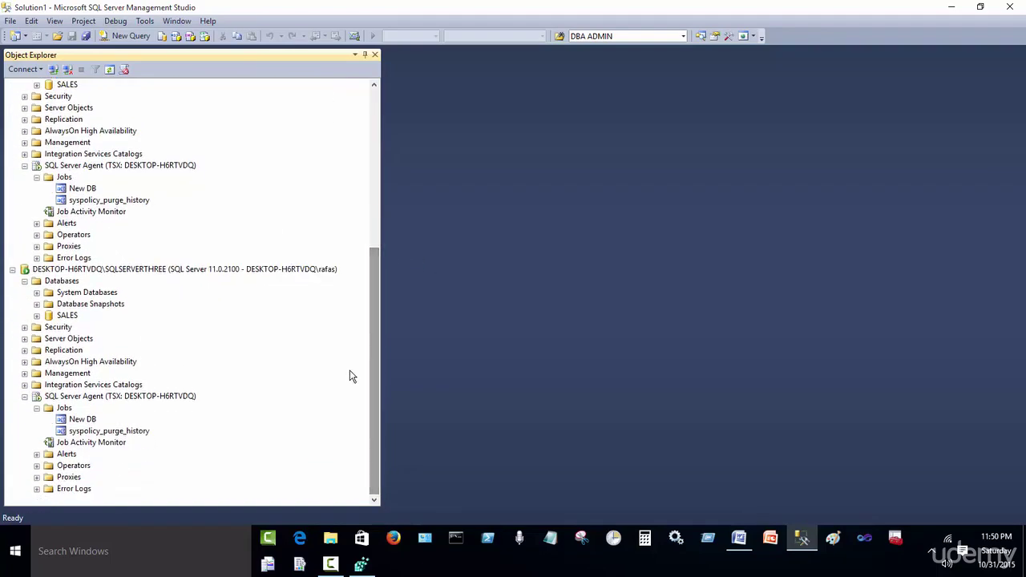
pyautogui.click(61, 281)
pyautogui.click(109, 71)
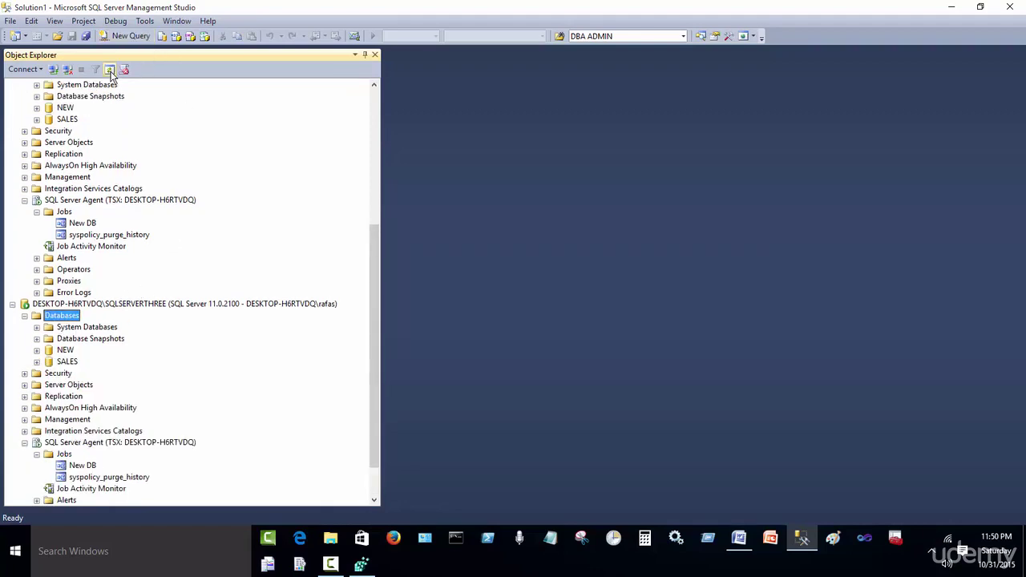
pyautogui.click(65, 351)
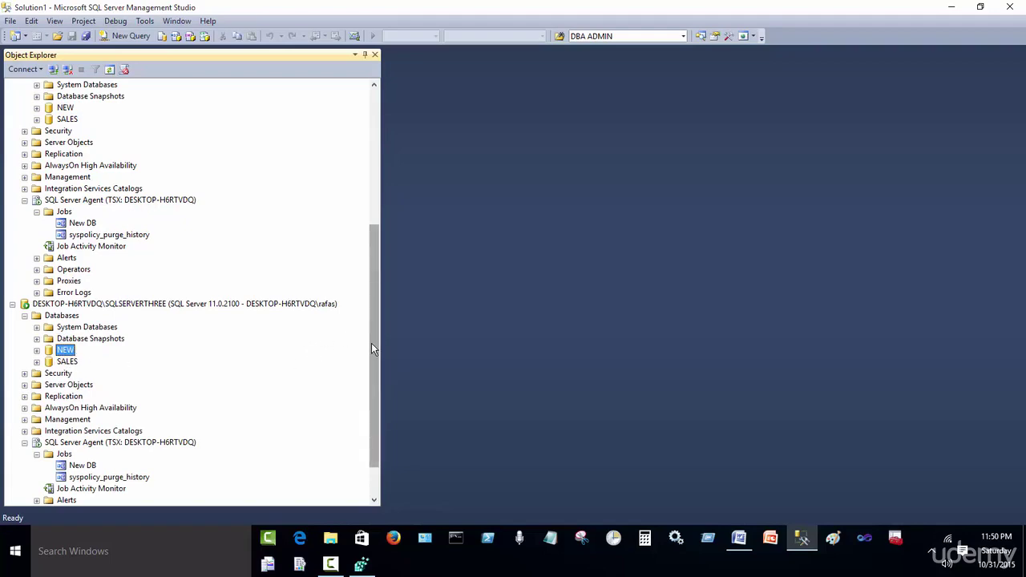
# Collapse the master's Multi-Server Jobs and Jobs folders and the Jobs folder of SQLSERVERTWO's SQL Server Agent.
pyautogui.moveTo(371, 344); pyautogui.dragTo(369, 202)
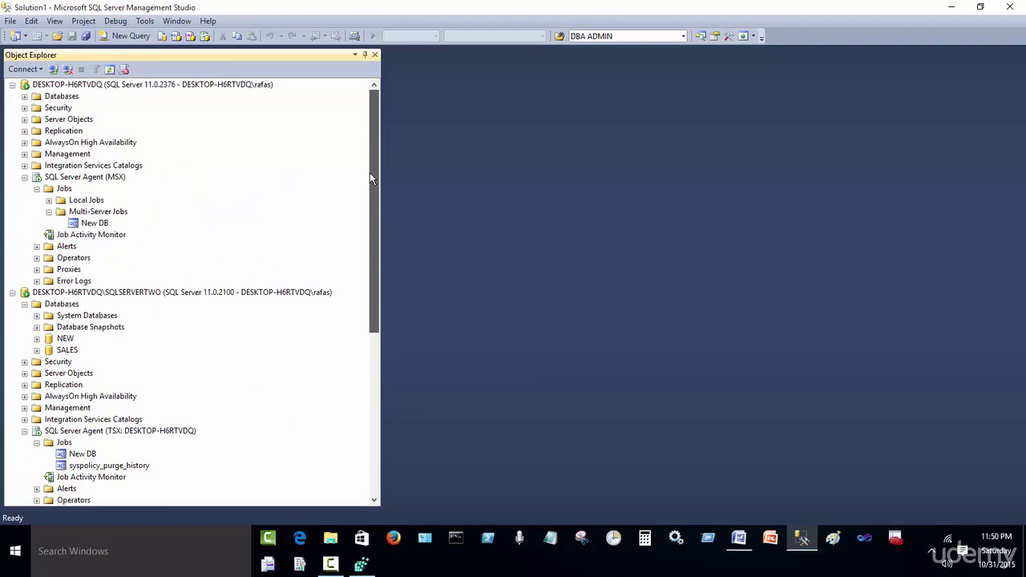
pyautogui.click(48, 212)
pyautogui.click(36, 188)
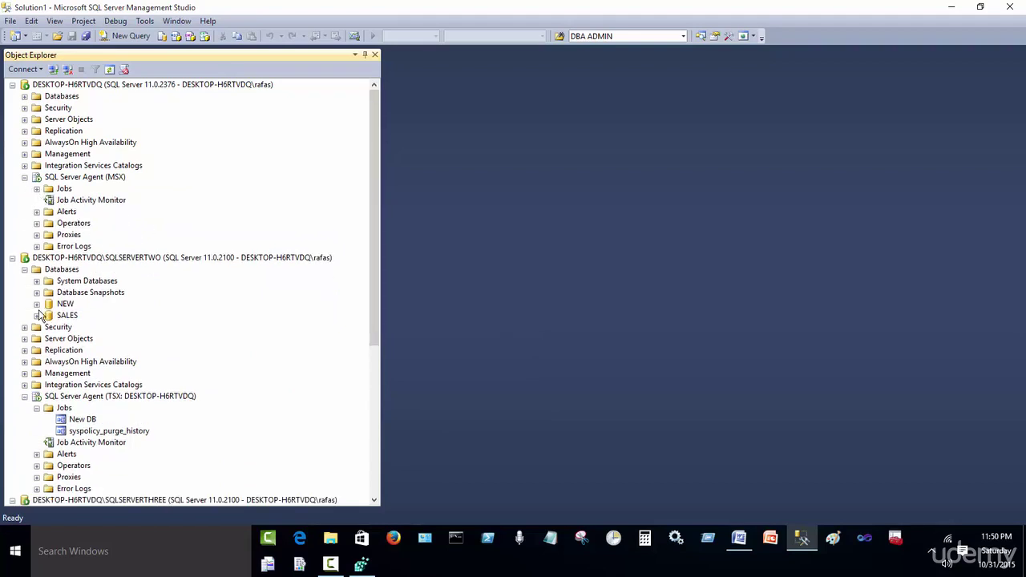
pyautogui.click(36, 408)
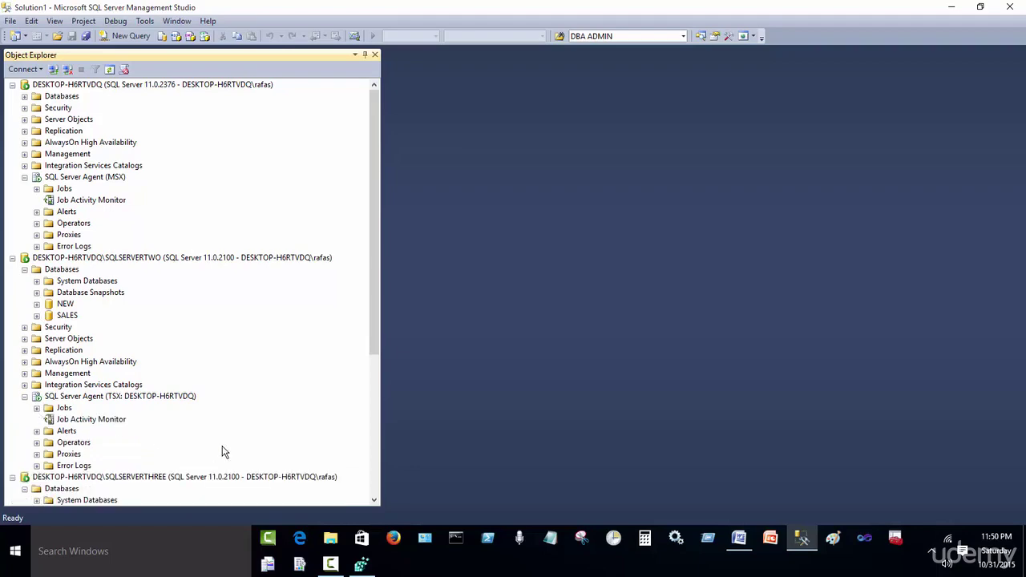
pyautogui.moveTo(373, 213); pyautogui.dragTo(389, 178)
pyautogui.click(117, 179)
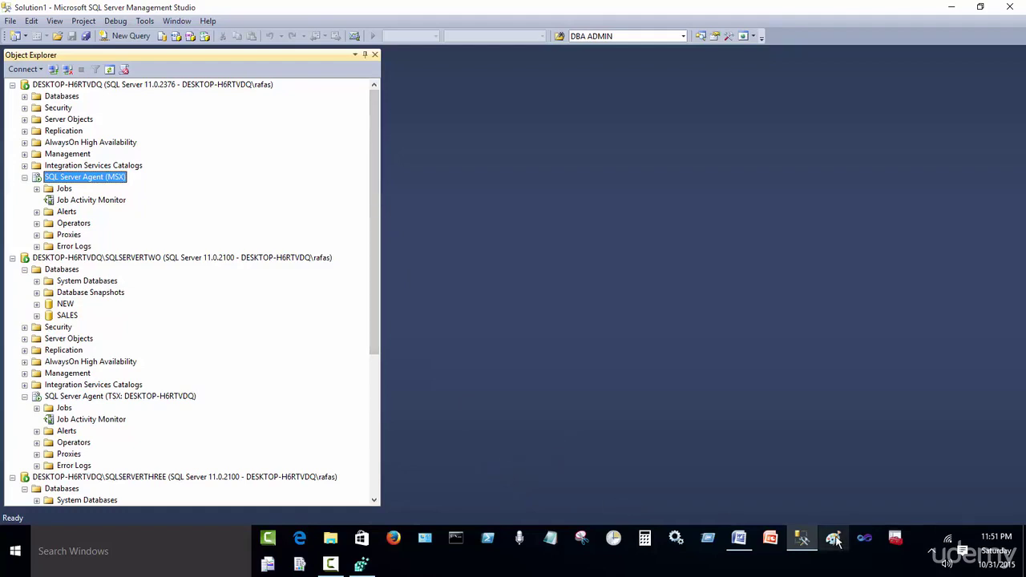
pyautogui.click(330, 564)
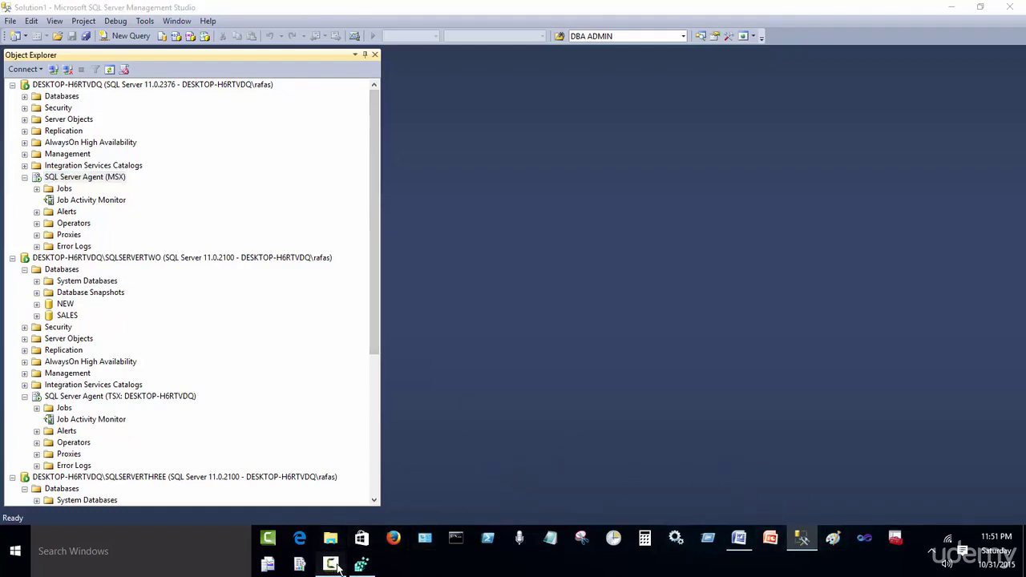